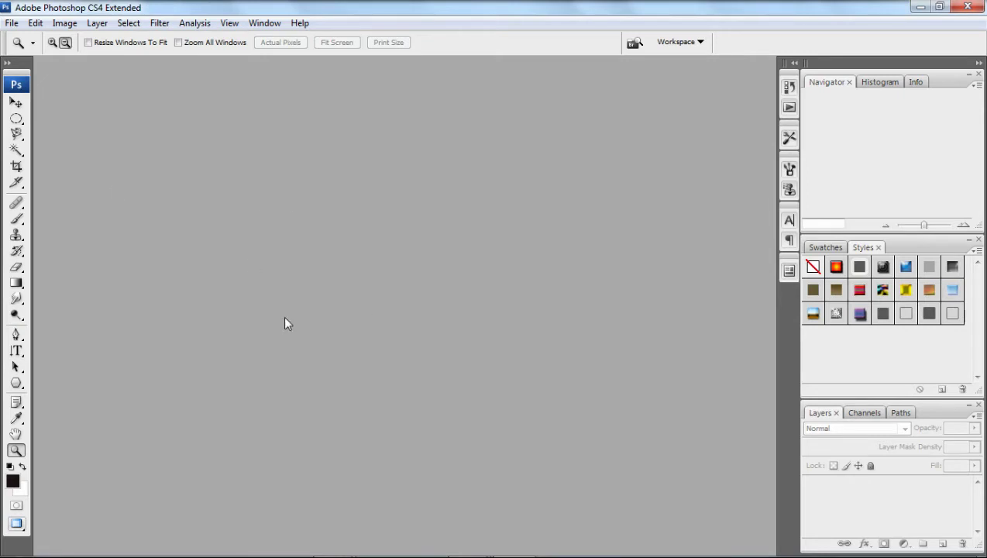
Open the desktop image How-To-Cure-Pimple-On-Face-At-Home-600x465-1
{"action": "left_click", "coordinate": [11, 23]}
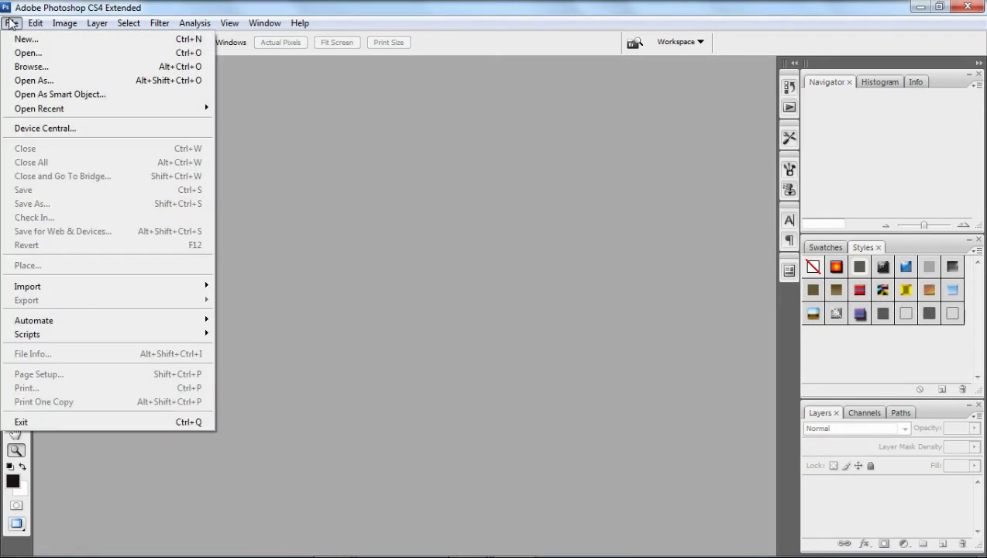
{"action": "left_click", "coordinate": [25, 52]}
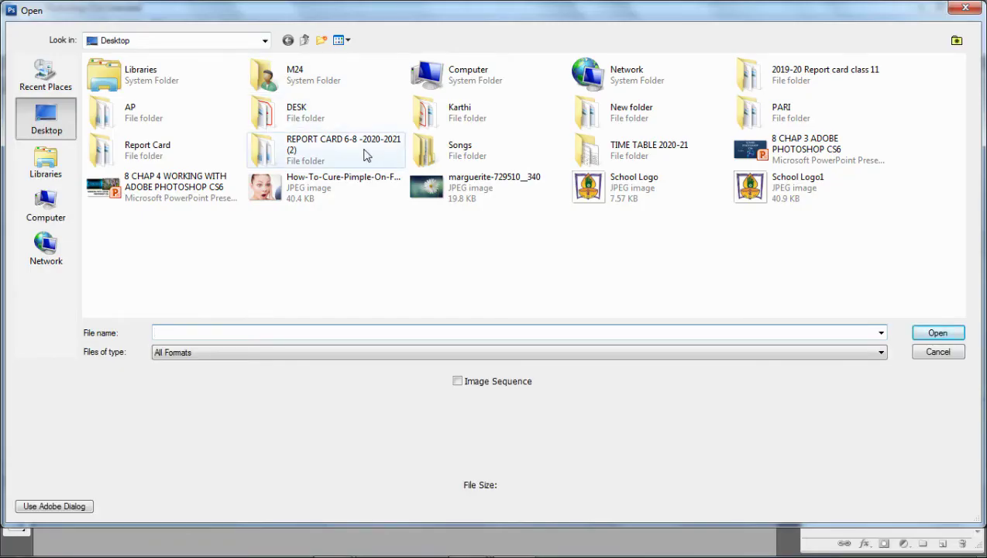
{"action": "left_click", "coordinate": [288, 193]}
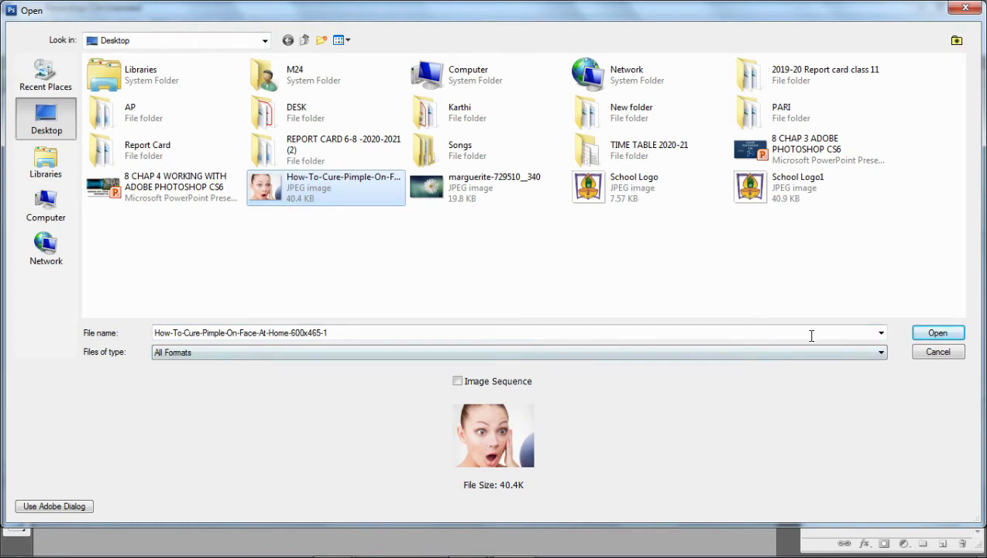
{"action": "left_click", "coordinate": [934, 333]}
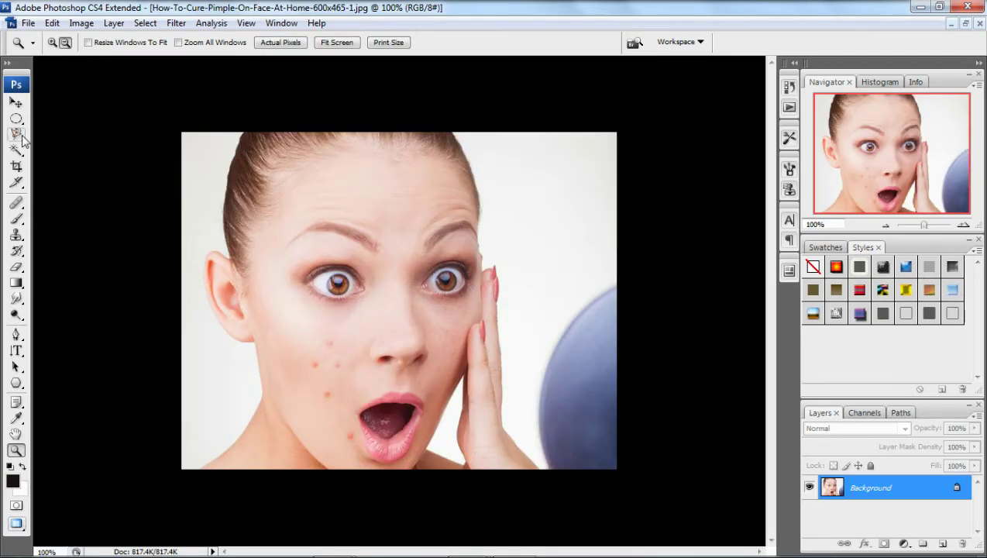
Remove the pimples from the woman's face with the Healing Brush, using clear skin on the cheek below the eye as the sample source
{"action": "left_click", "coordinate": [16, 204]}
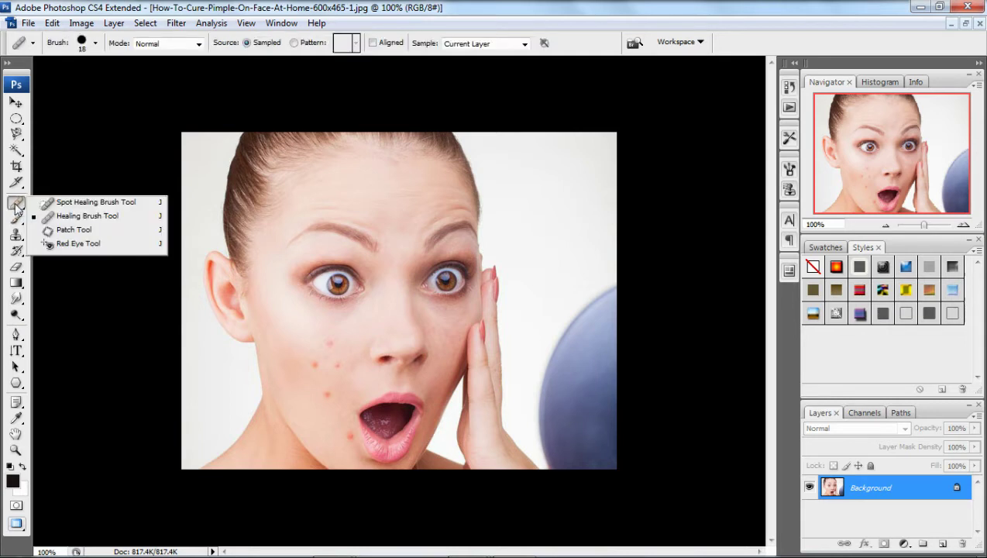
{"action": "left_click", "coordinate": [106, 221]}
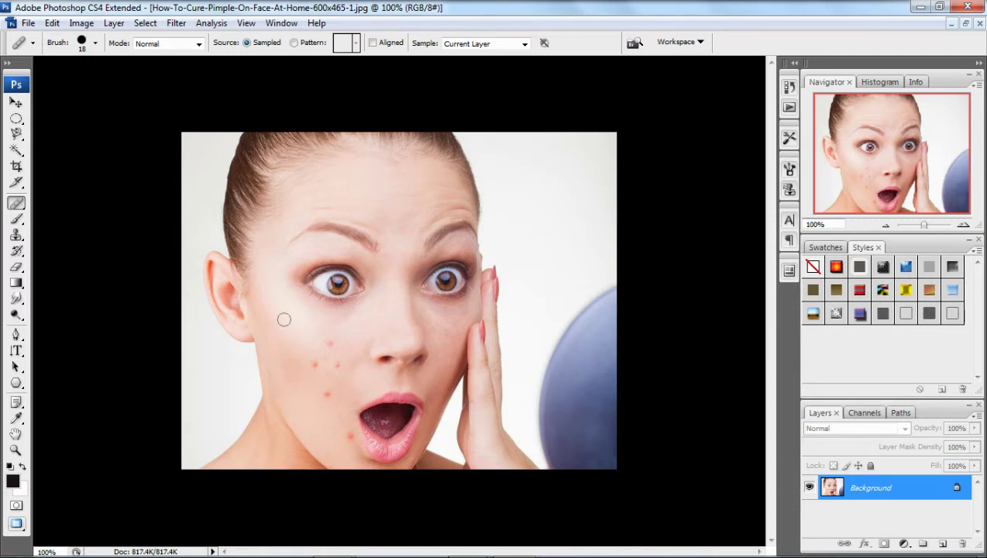
{"action": "key", "text": "alt"}
{"action": "left_click", "coordinate": [284, 319], "text": "alt"}
{"action": "left_click", "coordinate": [285, 315], "text": "alt"}
{"action": "left_click", "coordinate": [286, 315], "text": "alt"}
{"action": "left_click", "coordinate": [331, 342]}
{"action": "left_click", "coordinate": [339, 365]}
{"action": "left_click", "coordinate": [313, 364]}
{"action": "left_click", "coordinate": [326, 394]}
{"action": "left_click", "coordinate": [441, 350]}
{"action": "left_click", "coordinate": [453, 330]}
Paint a red zigzag on the pale background beside the face with a 13 px Brush in Color Burn mode, and undo it
{"action": "left_click", "coordinate": [13, 221]}
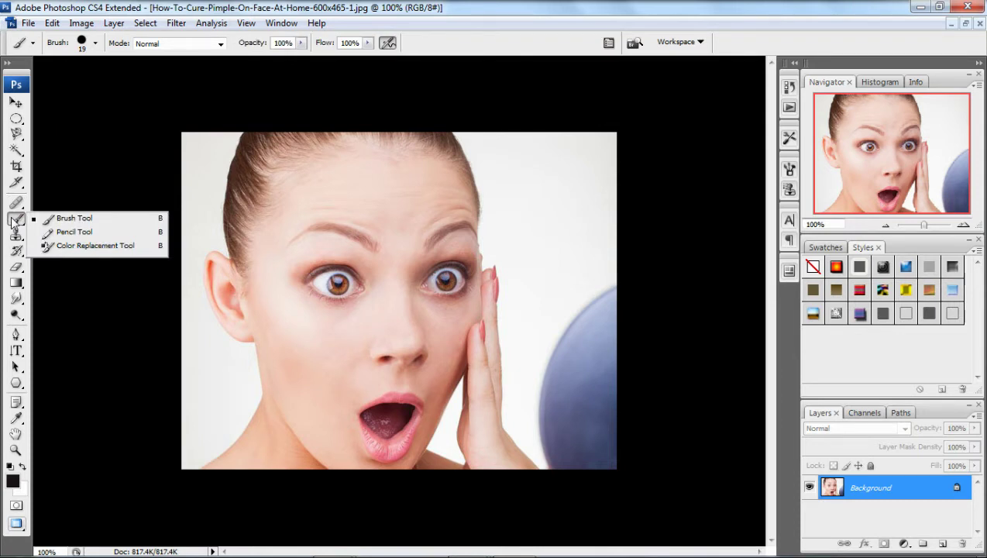
{"action": "left_click", "coordinate": [64, 219]}
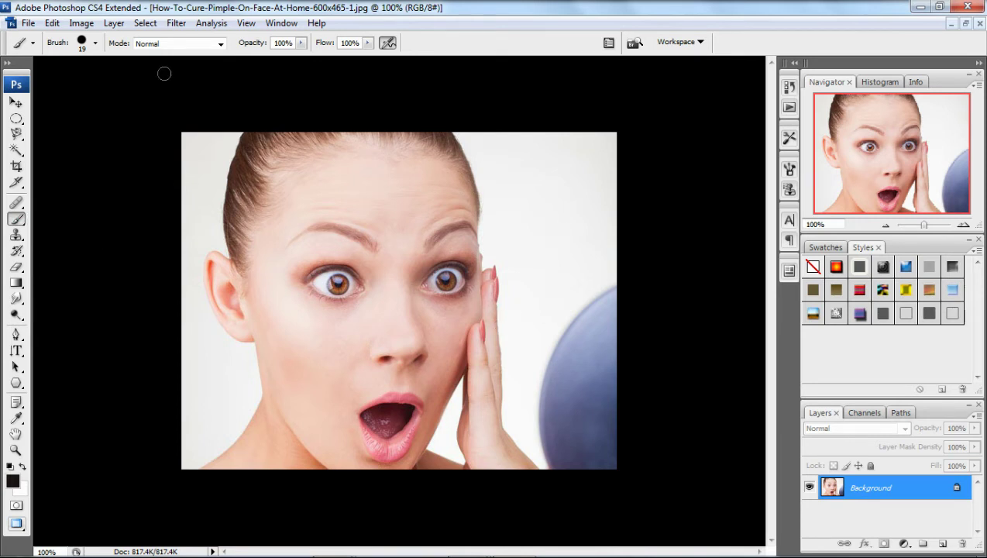
{"action": "left_click", "coordinate": [95, 44]}
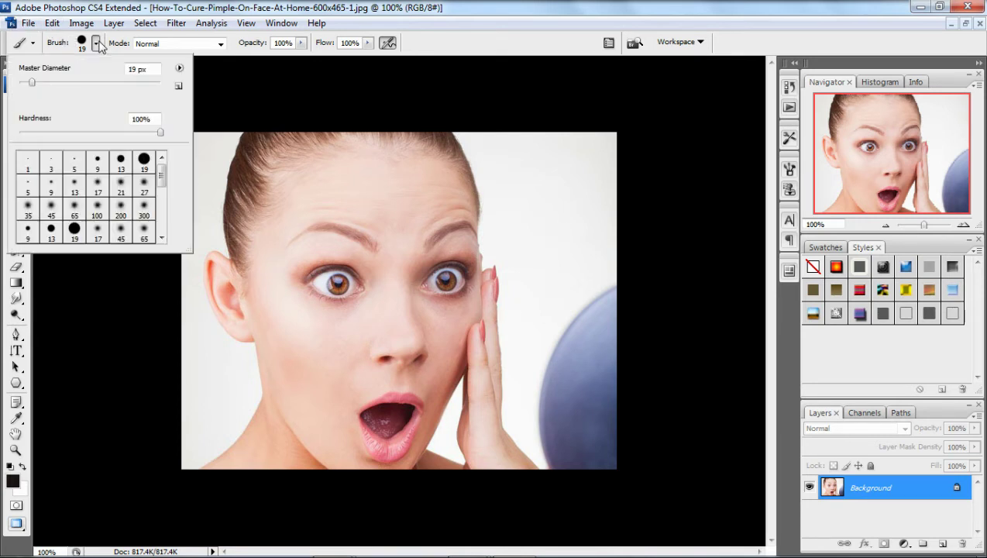
{"action": "left_click", "coordinate": [120, 159]}
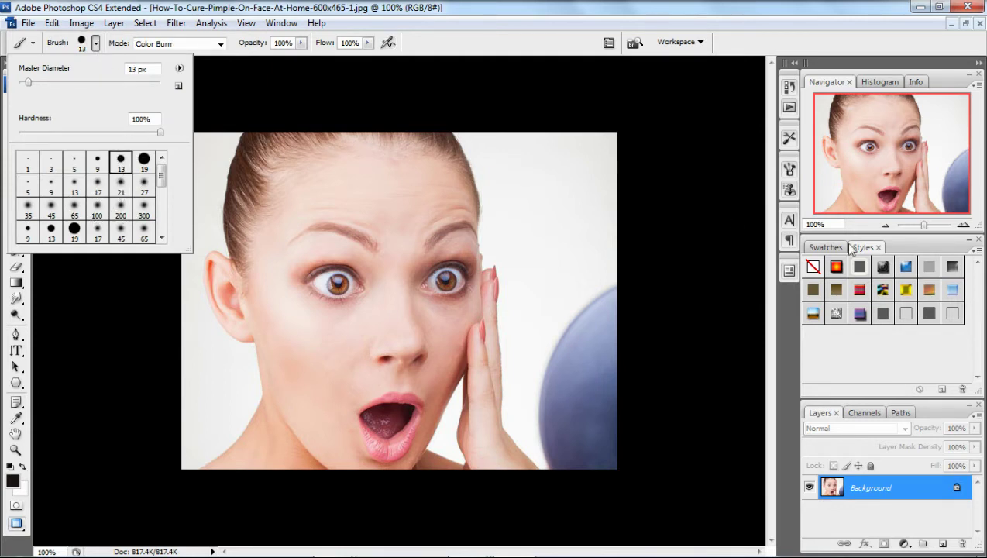
{"action": "left_click", "coordinate": [825, 247]}
{"action": "left_click", "coordinate": [824, 247]}
{"action": "left_click", "coordinate": [869, 283]}
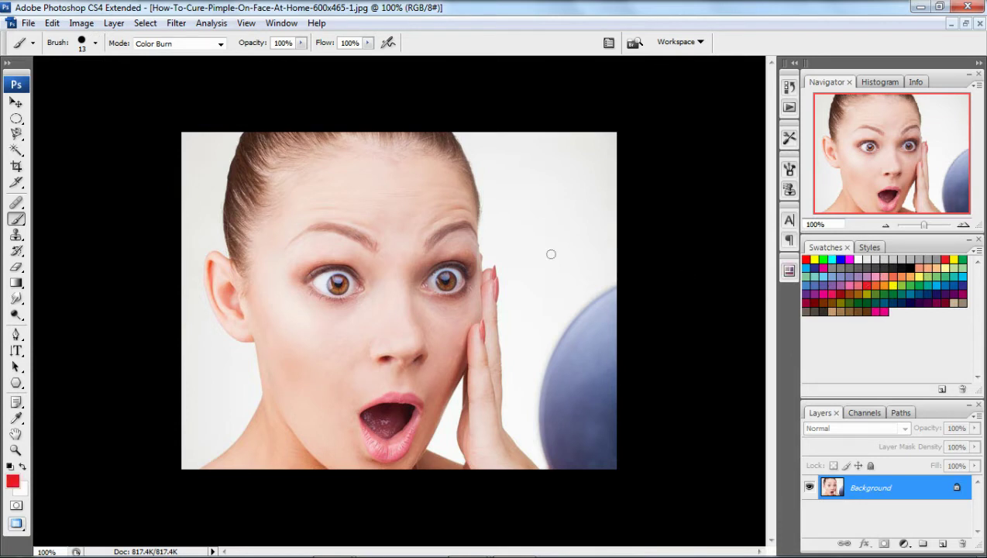
{"action": "mouse_move", "coordinate": [483, 203]}
{"action": "left_mouse_down"}
{"action": "mouse_move", "coordinate": [515, 168]}
{"action": "mouse_move", "coordinate": [551, 194]}
{"action": "mouse_move", "coordinate": [576, 217]}
{"action": "mouse_move", "coordinate": [574, 279]}
{"action": "left_mouse_up"}
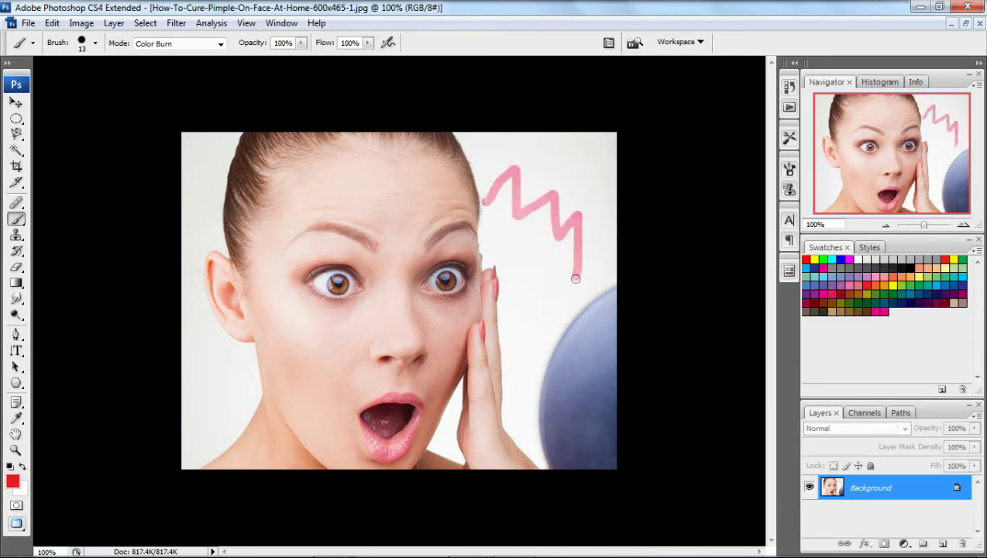
{"action": "key", "text": "ctrl+z"}
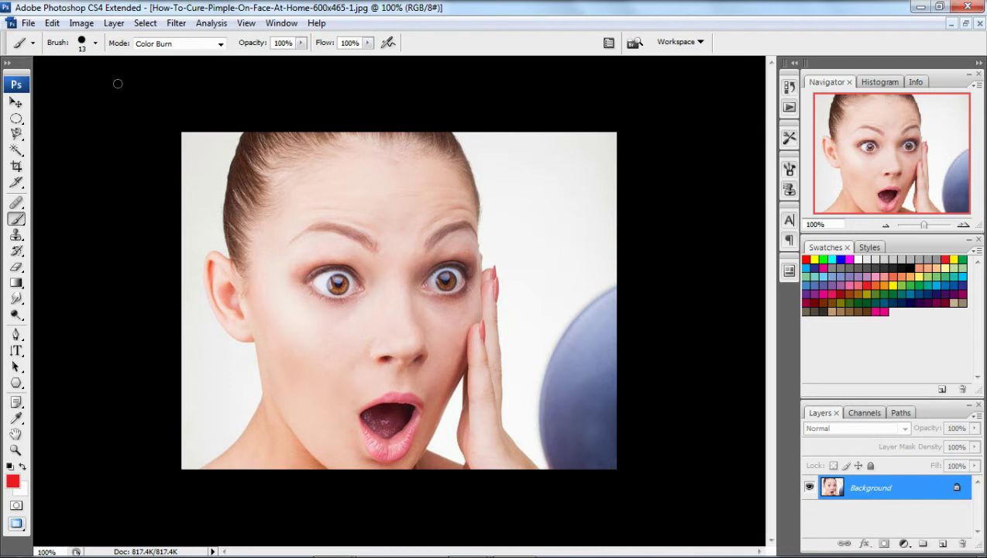
Paint dark green grass across the lower face and background with the 134 px grass brush tip
{"action": "left_click", "coordinate": [95, 43]}
{"action": "left_click_drag", "start_coordinate": [160, 177], "coordinate": [163, 209]}
{"action": "left_click", "coordinate": [120, 229]}
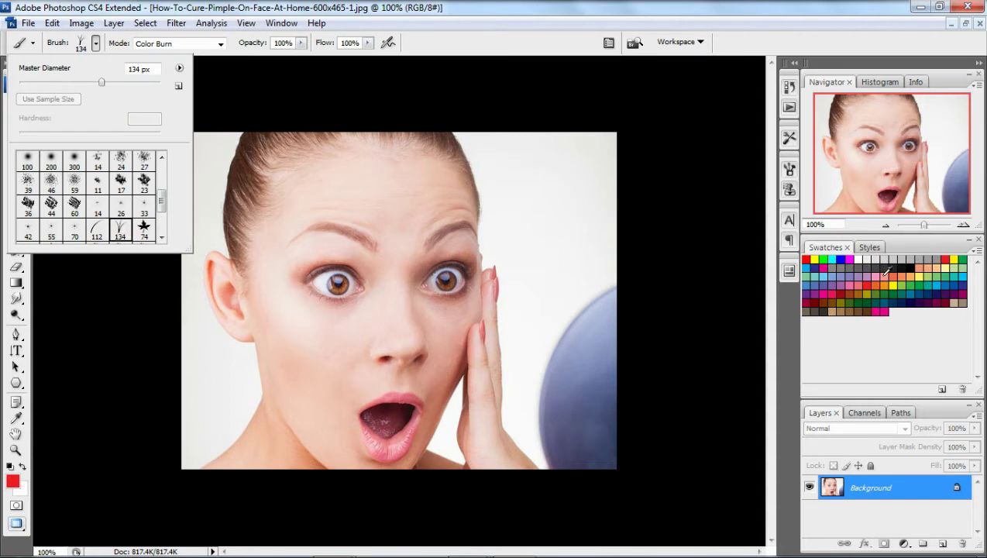
{"action": "left_click", "coordinate": [898, 293]}
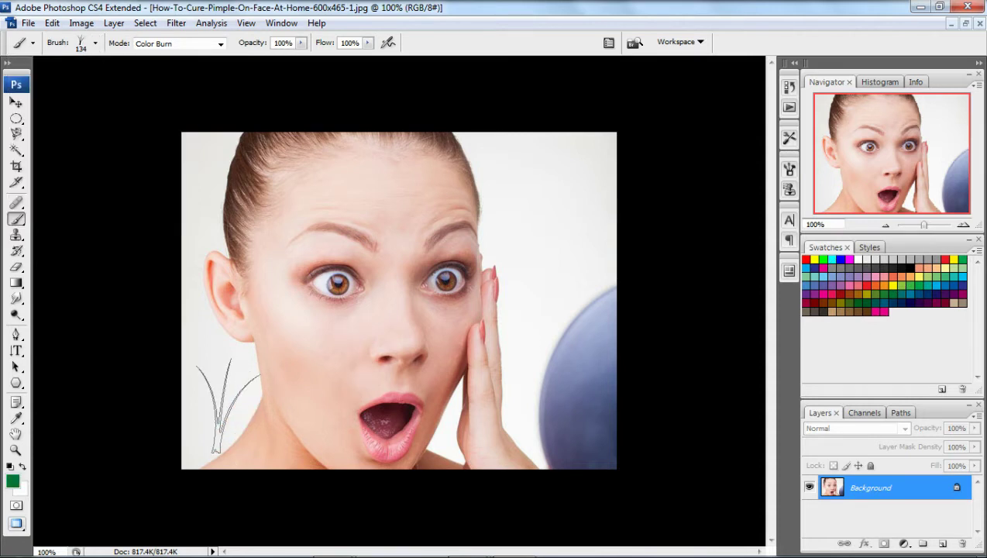
{"action": "left_click", "coordinate": [232, 407]}
{"action": "mouse_move", "coordinate": [292, 403]}
{"action": "left_mouse_down"}
{"action": "mouse_move", "coordinate": [438, 401]}
{"action": "mouse_move", "coordinate": [553, 414]}
{"action": "left_mouse_up"}
{"action": "mouse_move", "coordinate": [213, 426]}
{"action": "left_mouse_down"}
{"action": "mouse_move", "coordinate": [273, 375]}
{"action": "mouse_move", "coordinate": [297, 402]}
{"action": "mouse_move", "coordinate": [372, 382]}
{"action": "mouse_move", "coordinate": [430, 410]}
{"action": "mouse_move", "coordinate": [504, 392]}
{"action": "mouse_move", "coordinate": [553, 416]}
{"action": "mouse_move", "coordinate": [614, 383]}
{"action": "mouse_move", "coordinate": [595, 319]}
{"action": "mouse_move", "coordinate": [221, 358]}
{"action": "mouse_move", "coordinate": [244, 327]}
{"action": "mouse_move", "coordinate": [315, 312]}
{"action": "mouse_move", "coordinate": [316, 393]}
{"action": "left_mouse_up"}
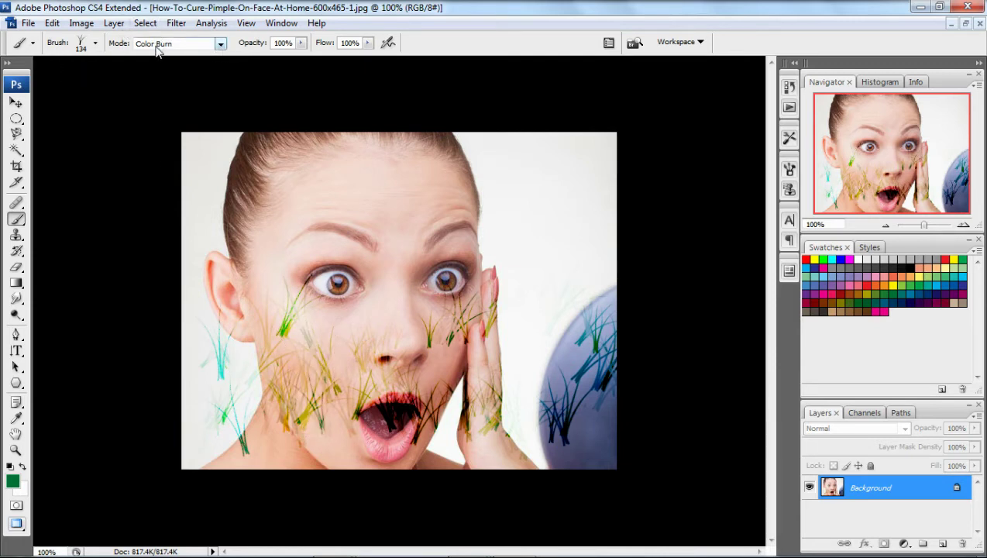
Scatter green leaves across the forehead and background with the 74 px maple leaf brush tip
{"action": "left_click", "coordinate": [96, 45]}
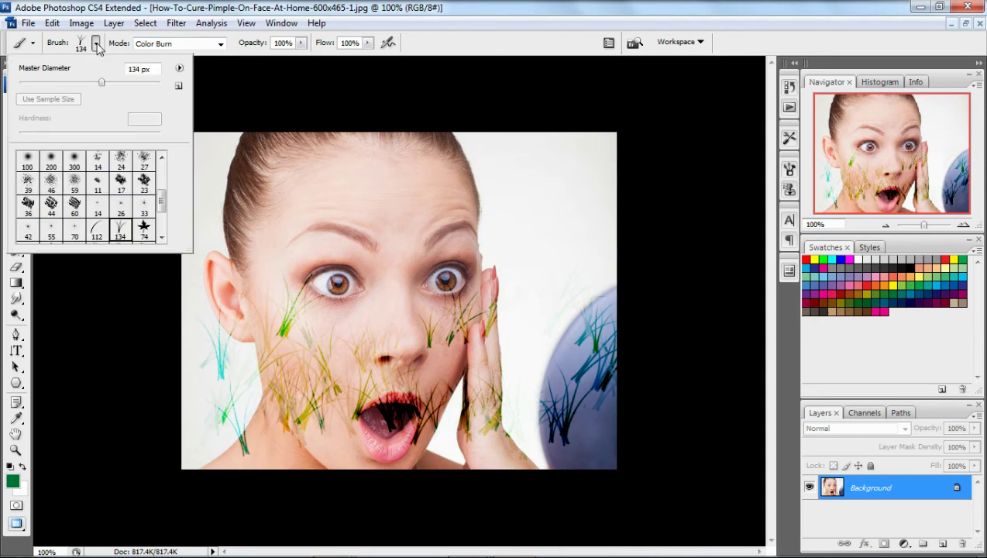
{"action": "left_click", "coordinate": [144, 228]}
{"action": "mouse_move", "coordinate": [258, 215]}
{"action": "left_mouse_down"}
{"action": "mouse_move", "coordinate": [364, 287]}
{"action": "mouse_move", "coordinate": [527, 193]}
{"action": "mouse_move", "coordinate": [573, 371]}
{"action": "left_mouse_up"}
Paint a stroke of stars across the middle of the face with the 29 px star brush tip, and undo the decorative painting
{"action": "left_click", "coordinate": [95, 44]}
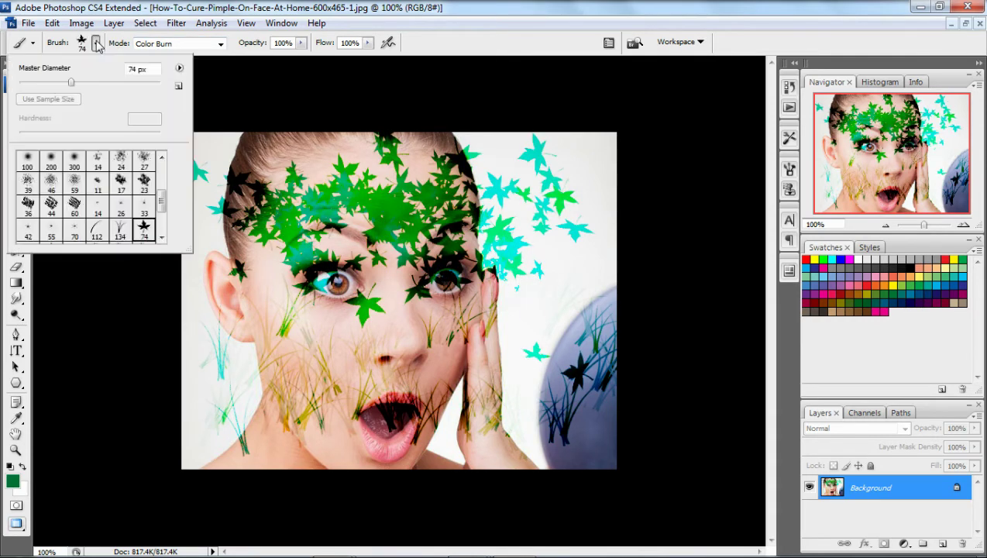
{"action": "scroll", "coordinate": [112, 227], "scroll_direction": "down", "scroll_amount": 3}
{"action": "scroll", "coordinate": [112, 227], "scroll_direction": "down", "scroll_amount": 1}
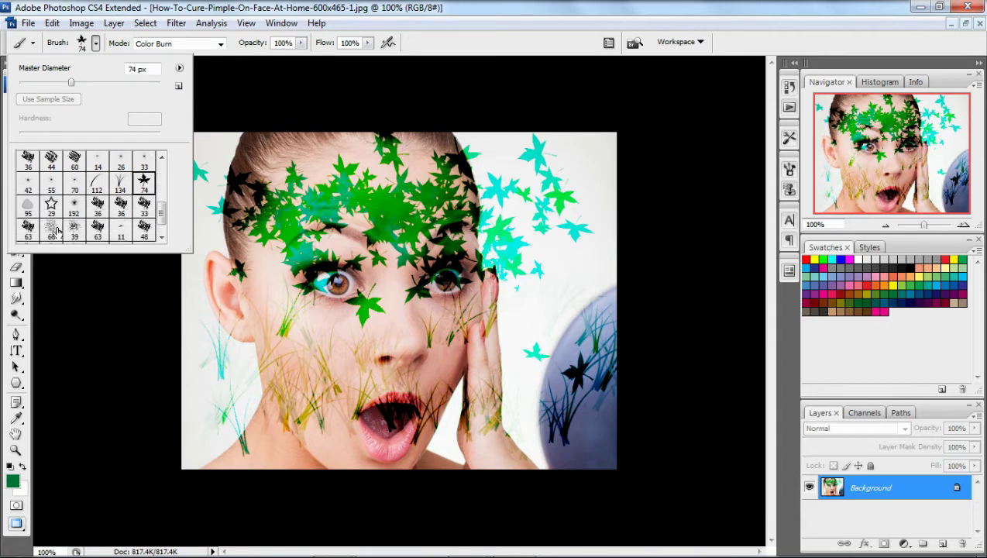
{"action": "left_click", "coordinate": [51, 205]}
{"action": "mouse_move", "coordinate": [233, 303]}
{"action": "left_mouse_down"}
{"action": "mouse_move", "coordinate": [387, 367]}
{"action": "mouse_move", "coordinate": [516, 345]}
{"action": "mouse_move", "coordinate": [594, 292]}
{"action": "mouse_move", "coordinate": [625, 225]}
{"action": "mouse_move", "coordinate": [471, 138]}
{"action": "mouse_move", "coordinate": [314, 171]}
{"action": "mouse_move", "coordinate": [223, 218]}
{"action": "mouse_move", "coordinate": [178, 324]}
{"action": "mouse_move", "coordinate": [195, 363]}
{"action": "mouse_move", "coordinate": [318, 306]}
{"action": "mouse_move", "coordinate": [378, 295]}
{"action": "mouse_move", "coordinate": [478, 324]}
{"action": "left_mouse_up"}
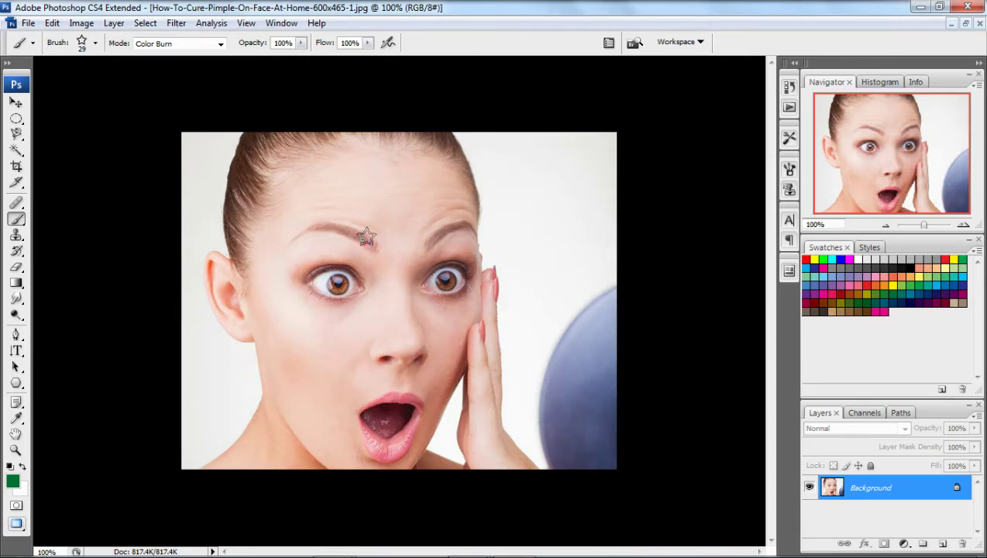
Activate the Clone Stamp tool and open the daisy image marguerite-729510__340
{"action": "left_click", "coordinate": [16, 236]}
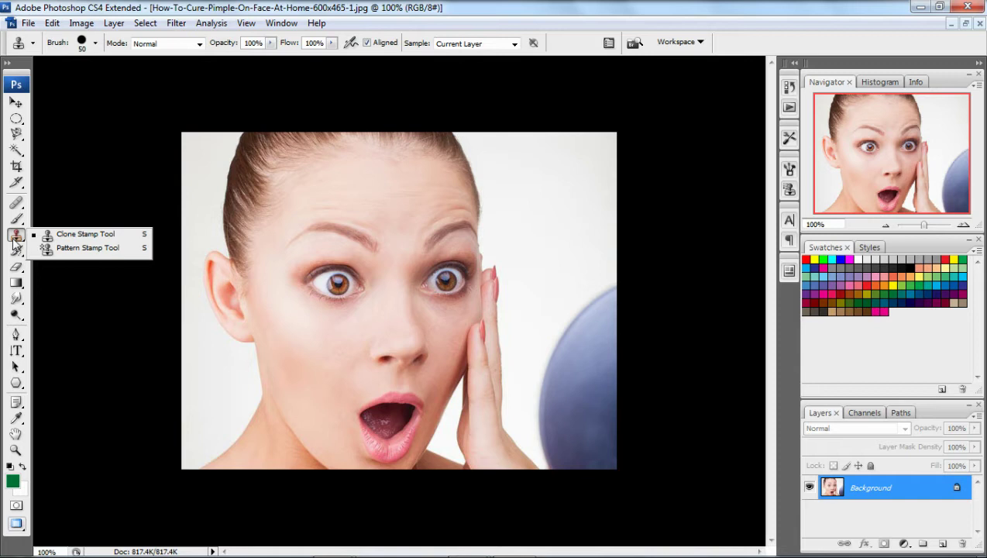
{"action": "left_click", "coordinate": [85, 234]}
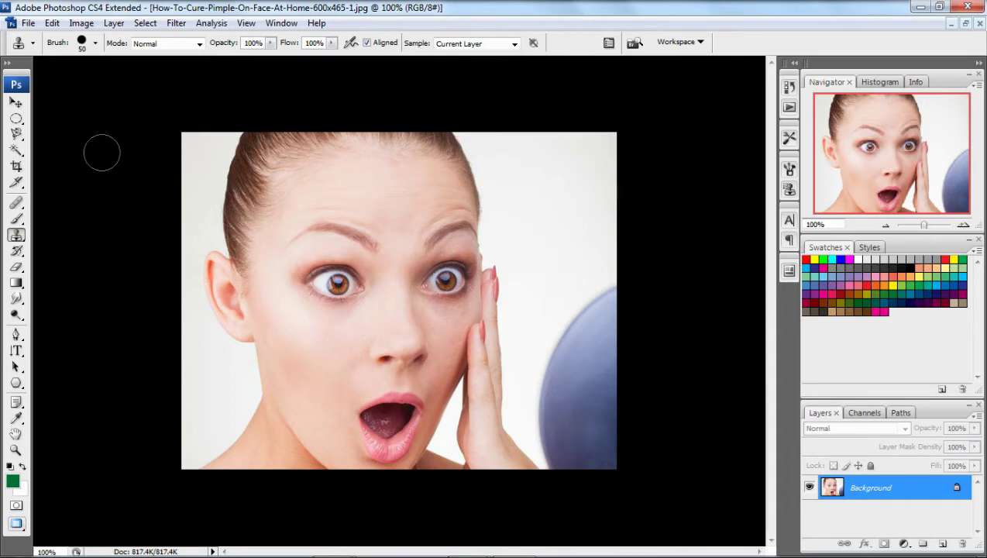
{"action": "left_click", "coordinate": [28, 22]}
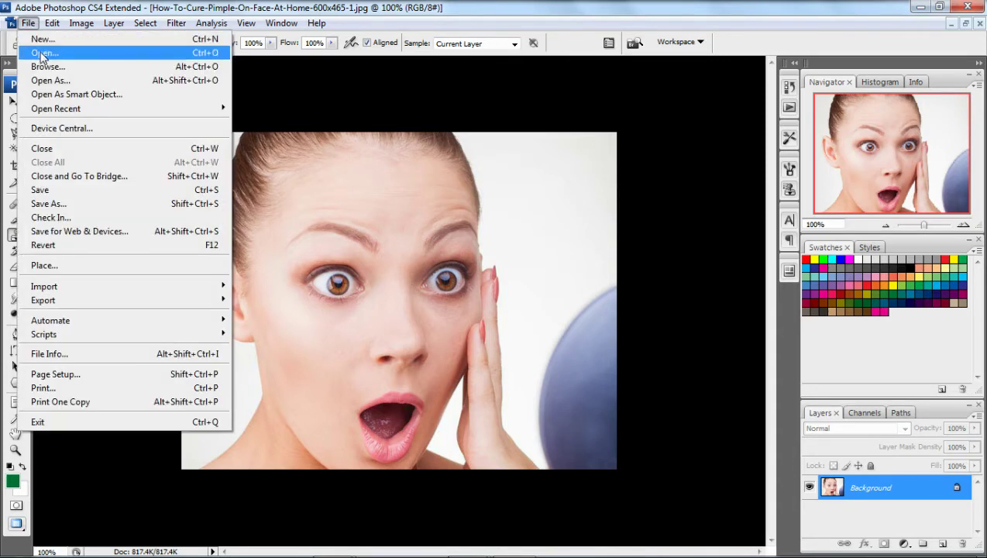
{"action": "left_click", "coordinate": [42, 53]}
{"action": "double_click", "coordinate": [474, 197]}
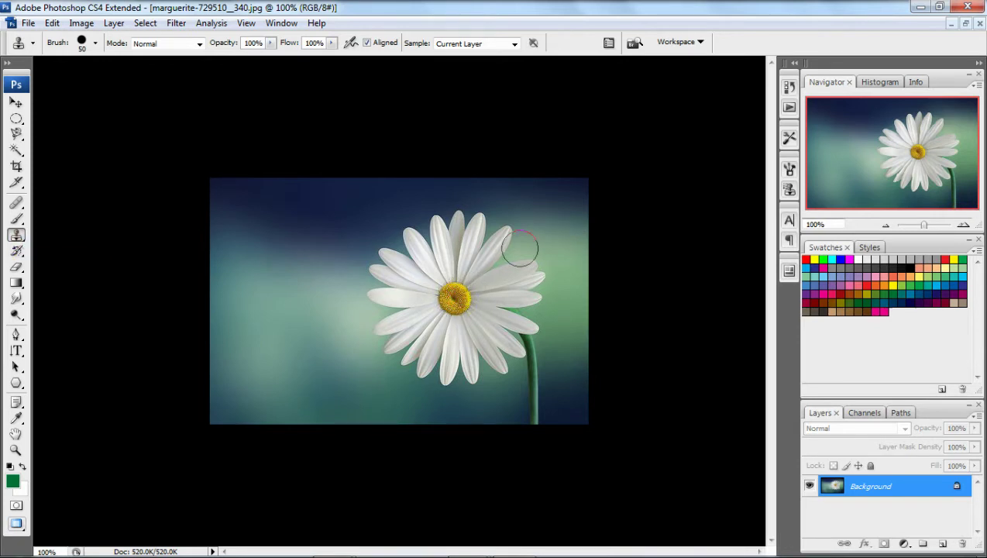
Clone the daisy and its stem onto the empty left part of the image, sampling from the original flower's upper petals
{"action": "left_click", "coordinate": [484, 229], "text": "alt"}
{"action": "mouse_move", "coordinate": [274, 240]}
{"action": "left_mouse_down"}
{"action": "mouse_move", "coordinate": [299, 349]}
{"action": "mouse_move", "coordinate": [300, 252]}
{"action": "mouse_move", "coordinate": [319, 366]}
{"action": "mouse_move", "coordinate": [333, 310]}
{"action": "mouse_move", "coordinate": [319, 267]}
{"action": "mouse_move", "coordinate": [300, 331]}
{"action": "left_mouse_up"}
{"action": "mouse_move", "coordinate": [270, 259]}
{"action": "left_mouse_down"}
{"action": "mouse_move", "coordinate": [265, 353]}
{"action": "mouse_move", "coordinate": [257, 376]}
{"action": "mouse_move", "coordinate": [232, 237]}
{"action": "mouse_move", "coordinate": [218, 284]}
{"action": "mouse_move", "coordinate": [236, 389]}
{"action": "mouse_move", "coordinate": [245, 362]}
{"action": "mouse_move", "coordinate": [218, 230]}
{"action": "mouse_move", "coordinate": [230, 219]}
{"action": "mouse_move", "coordinate": [265, 221]}
{"action": "mouse_move", "coordinate": [324, 269]}
{"action": "mouse_move", "coordinate": [336, 345]}
{"action": "mouse_move", "coordinate": [328, 407]}
{"action": "mouse_move", "coordinate": [262, 418]}
{"action": "left_mouse_up"}
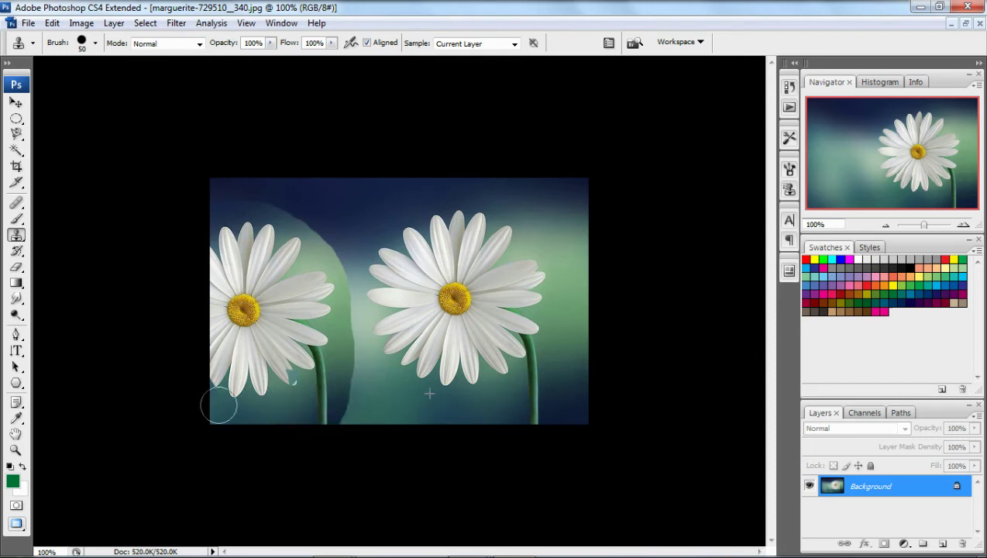
{"action": "mouse_move", "coordinate": [247, 186]}
{"action": "left_mouse_down"}
{"action": "mouse_move", "coordinate": [300, 190]}
{"action": "mouse_move", "coordinate": [281, 221]}
{"action": "mouse_move", "coordinate": [299, 200]}
{"action": "mouse_move", "coordinate": [314, 228]}
{"action": "mouse_move", "coordinate": [336, 189]}
{"action": "mouse_move", "coordinate": [341, 426]}
{"action": "mouse_move", "coordinate": [264, 366]}
{"action": "mouse_move", "coordinate": [227, 396]}
{"action": "left_mouse_up"}
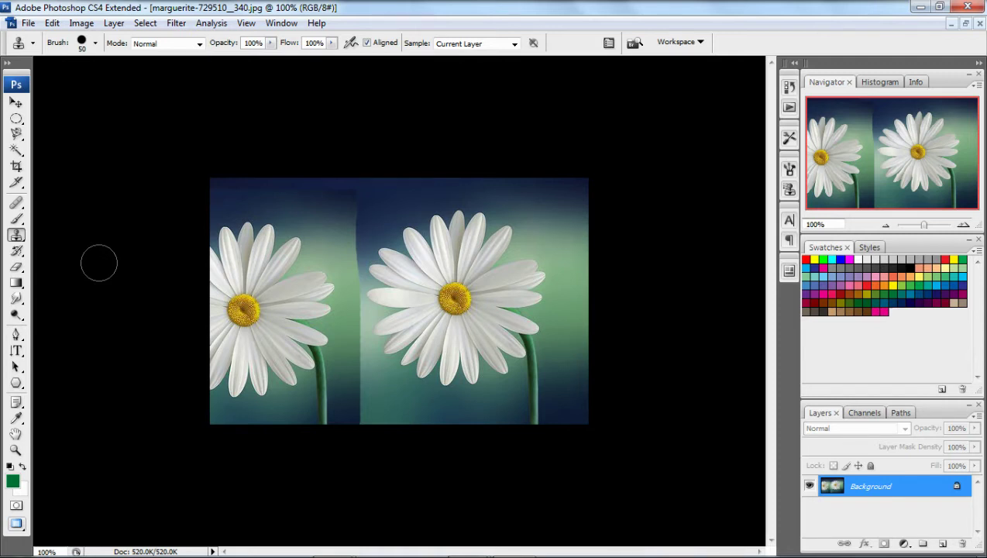
Paint over the cloned daisy with the Art History Brush to restore the blurred background
{"action": "left_click", "coordinate": [15, 253]}
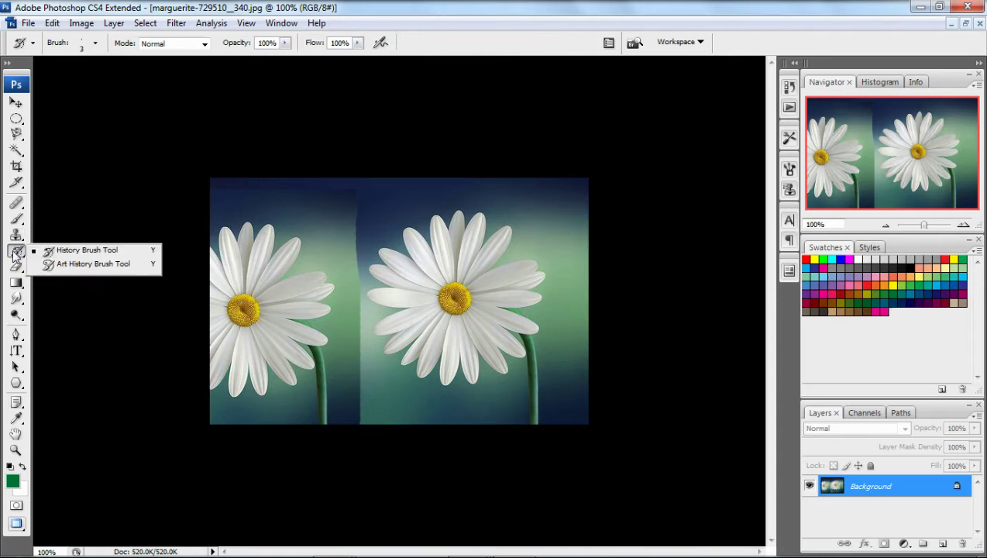
{"action": "left_click", "coordinate": [84, 263]}
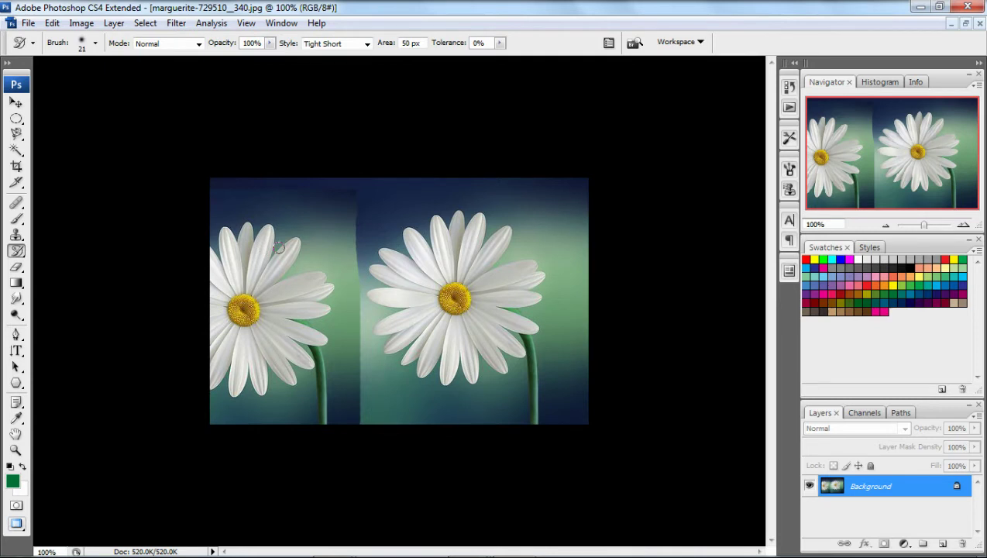
{"action": "mouse_move", "coordinate": [278, 246]}
{"action": "left_mouse_down"}
{"action": "mouse_move", "coordinate": [260, 341]}
{"action": "mouse_move", "coordinate": [248, 244]}
{"action": "mouse_move", "coordinate": [333, 317]}
{"action": "left_mouse_up"}
{"action": "mouse_move", "coordinate": [294, 364]}
{"action": "left_mouse_down"}
{"action": "mouse_move", "coordinate": [205, 274]}
{"action": "mouse_move", "coordinate": [341, 201]}
{"action": "left_mouse_up"}
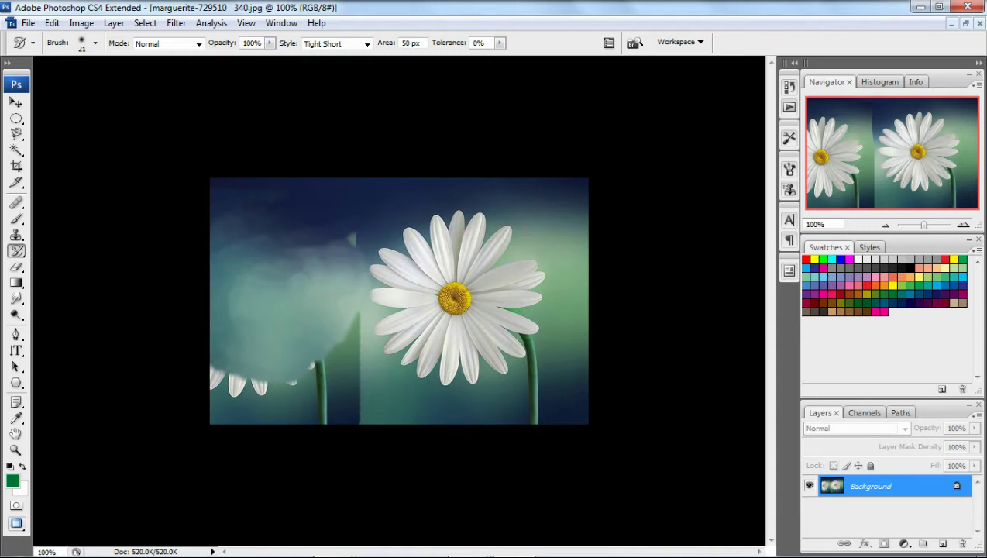
{"action": "mouse_move", "coordinate": [253, 226]}
{"action": "left_mouse_down"}
{"action": "mouse_move", "coordinate": [327, 302]}
{"action": "mouse_move", "coordinate": [350, 405]}
{"action": "mouse_move", "coordinate": [354, 351]}
{"action": "mouse_move", "coordinate": [329, 337]}
{"action": "mouse_move", "coordinate": [293, 425]}
{"action": "mouse_move", "coordinate": [270, 380]}
{"action": "mouse_move", "coordinate": [232, 377]}
{"action": "mouse_move", "coordinate": [214, 423]}
{"action": "mouse_move", "coordinate": [226, 229]}
{"action": "left_mouse_up"}
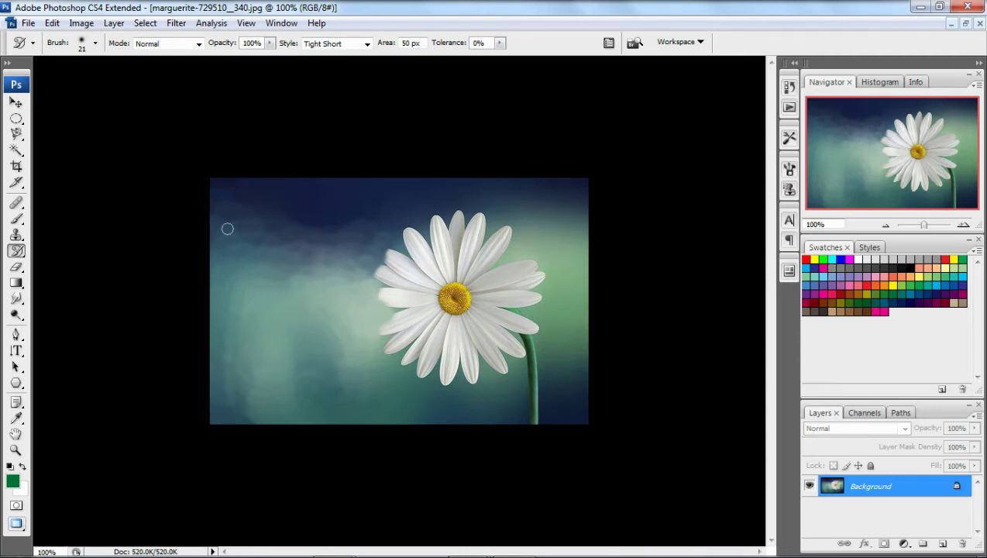
Erase the left part of the daisy image and part of the flower with the 69 px Eraser, and undo the erasing
{"action": "mouse_move", "coordinate": [13, 268]}
{"action": "left_mouse_down"}
{"action": "mouse_move", "coordinate": [66, 280]}
{"action": "mouse_move", "coordinate": [92, 269]}
{"action": "left_mouse_up"}
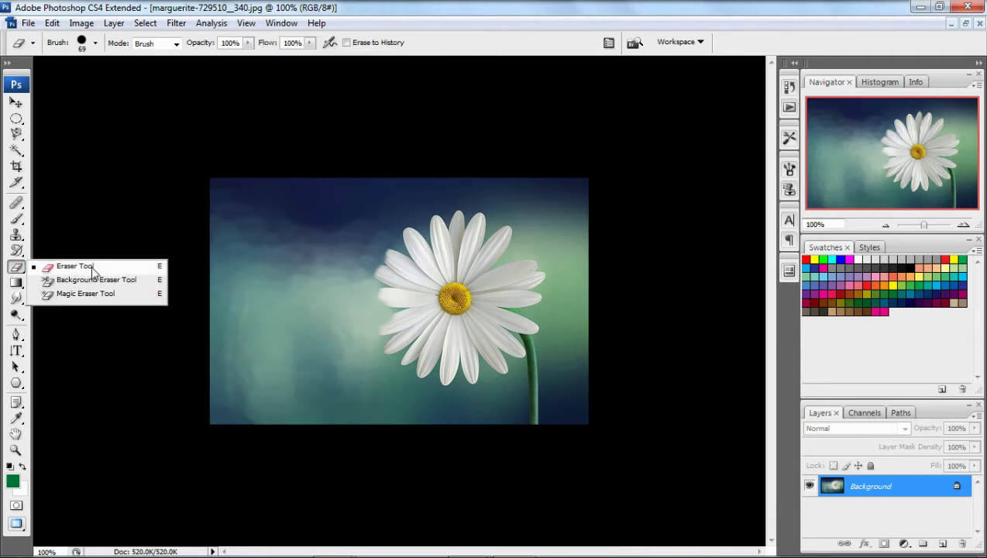
{"action": "mouse_move", "coordinate": [287, 256]}
{"action": "left_mouse_down"}
{"action": "mouse_move", "coordinate": [255, 291]}
{"action": "mouse_move", "coordinate": [314, 257]}
{"action": "mouse_move", "coordinate": [308, 230]}
{"action": "mouse_move", "coordinate": [246, 247]}
{"action": "mouse_move", "coordinate": [222, 211]}
{"action": "mouse_move", "coordinate": [235, 190]}
{"action": "mouse_move", "coordinate": [208, 275]}
{"action": "mouse_move", "coordinate": [93, 348]}
{"action": "mouse_move", "coordinate": [108, 370]}
{"action": "mouse_move", "coordinate": [333, 372]}
{"action": "mouse_move", "coordinate": [310, 390]}
{"action": "left_mouse_up"}
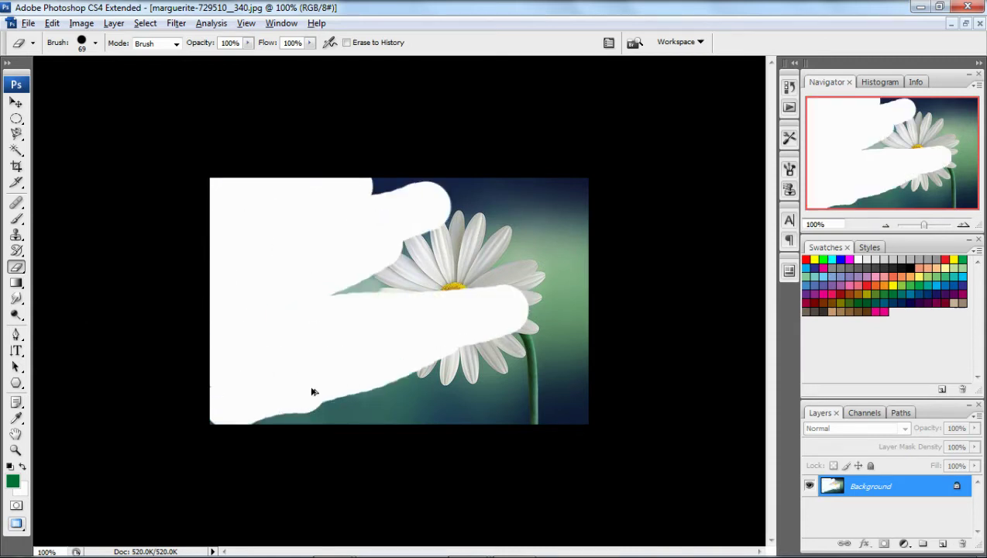
{"action": "key", "text": "ctrl+z"}
Erase a small patch of the background beside the daisy to transparency with the Background Eraser, and undo it
{"action": "right_click", "coordinate": [17, 267]}
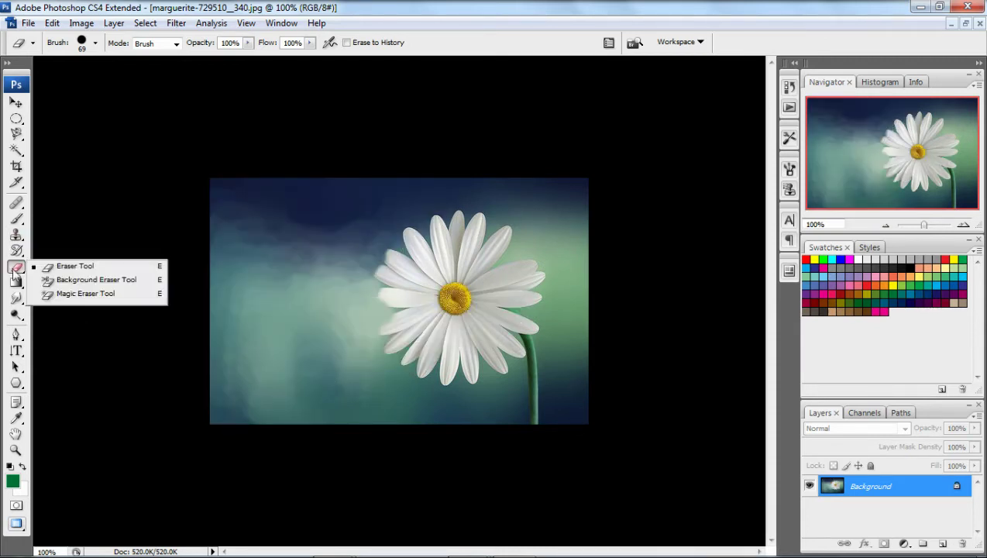
{"action": "left_click", "coordinate": [96, 279]}
{"action": "mouse_move", "coordinate": [286, 255]}
{"action": "left_mouse_down"}
{"action": "mouse_move", "coordinate": [274, 311]}
{"action": "mouse_move", "coordinate": [292, 250]}
{"action": "mouse_move", "coordinate": [292, 324]}
{"action": "mouse_move", "coordinate": [292, 259]}
{"action": "mouse_move", "coordinate": [284, 330]}
{"action": "mouse_move", "coordinate": [273, 270]}
{"action": "mouse_move", "coordinate": [263, 317]}
{"action": "left_mouse_up"}
{"action": "key", "text": "ctrl+z"}
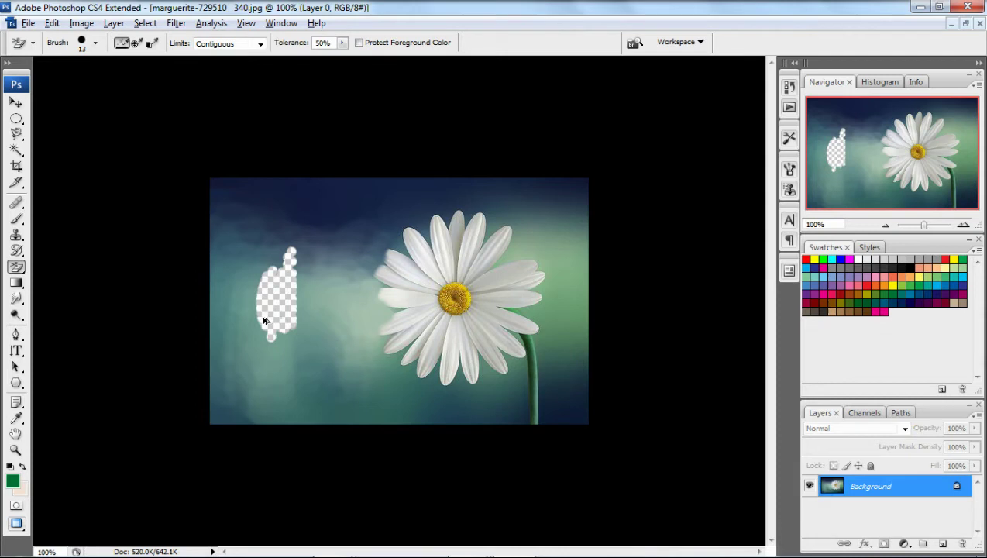
Erase the daisy's white petals to transparency with the Magic Eraser at tolerance 32, leaving the yellow centre
{"action": "right_click", "coordinate": [17, 267]}
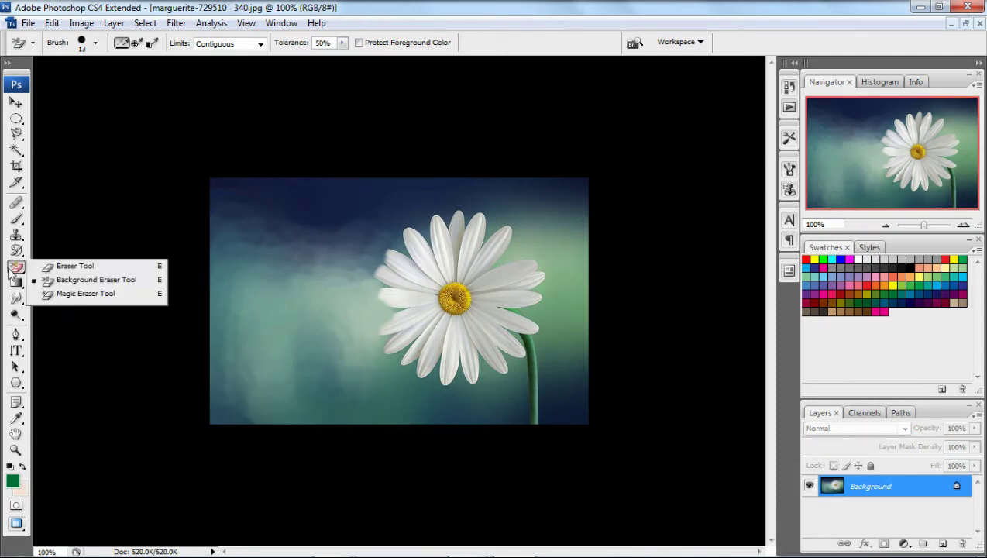
{"action": "left_click", "coordinate": [68, 297]}
{"action": "left_click", "coordinate": [390, 284]}
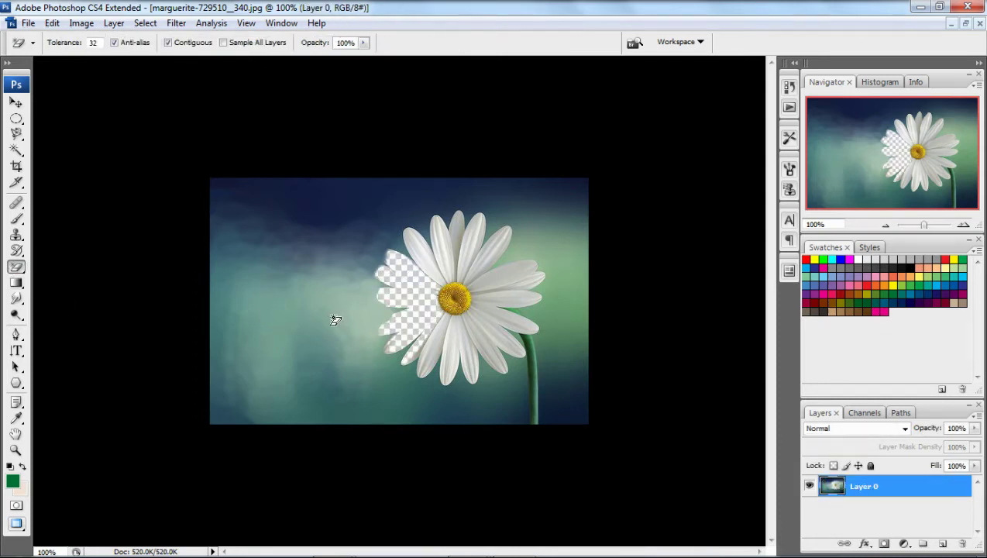
{"action": "left_click", "coordinate": [443, 247]}
{"action": "left_click", "coordinate": [439, 252]}
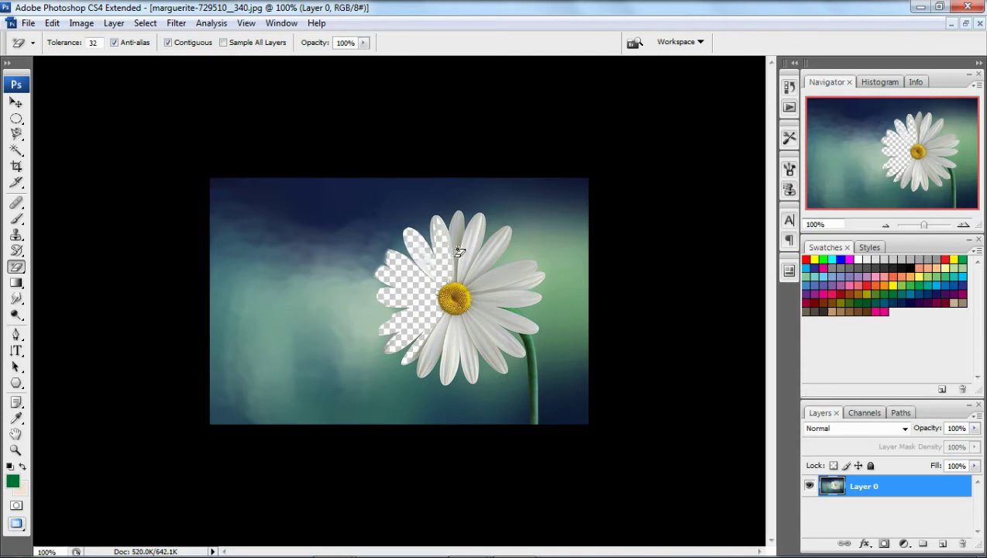
{"action": "left_click", "coordinate": [464, 242]}
{"action": "left_click", "coordinate": [509, 283]}
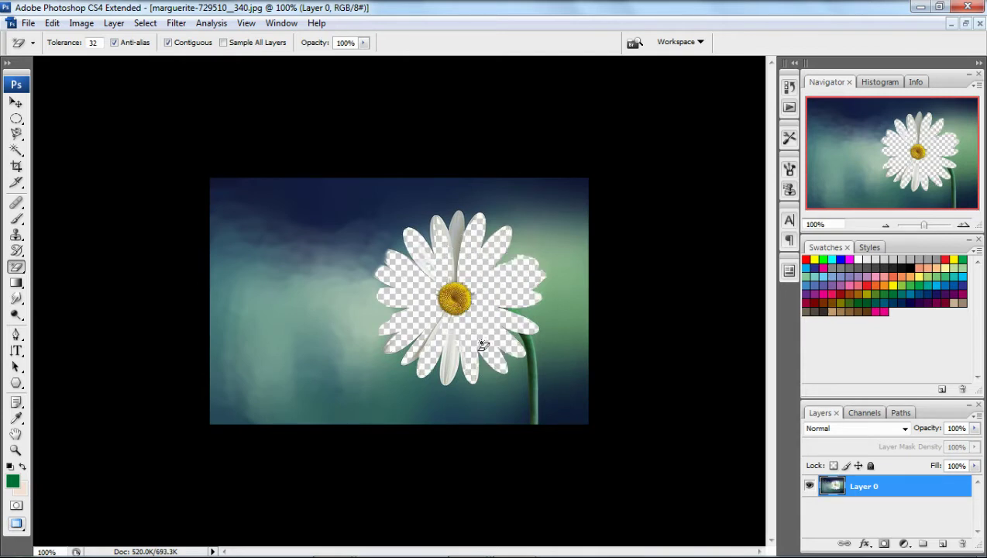
{"action": "left_click", "coordinate": [455, 354]}
{"action": "left_click", "coordinate": [460, 227]}
{"action": "left_click", "coordinate": [463, 232]}
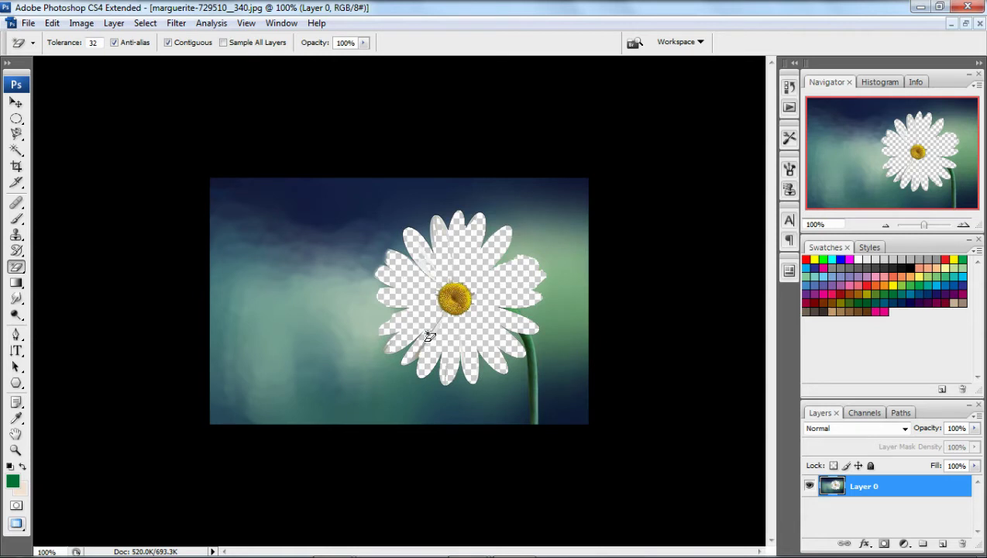
{"action": "right_click", "coordinate": [16, 266]}
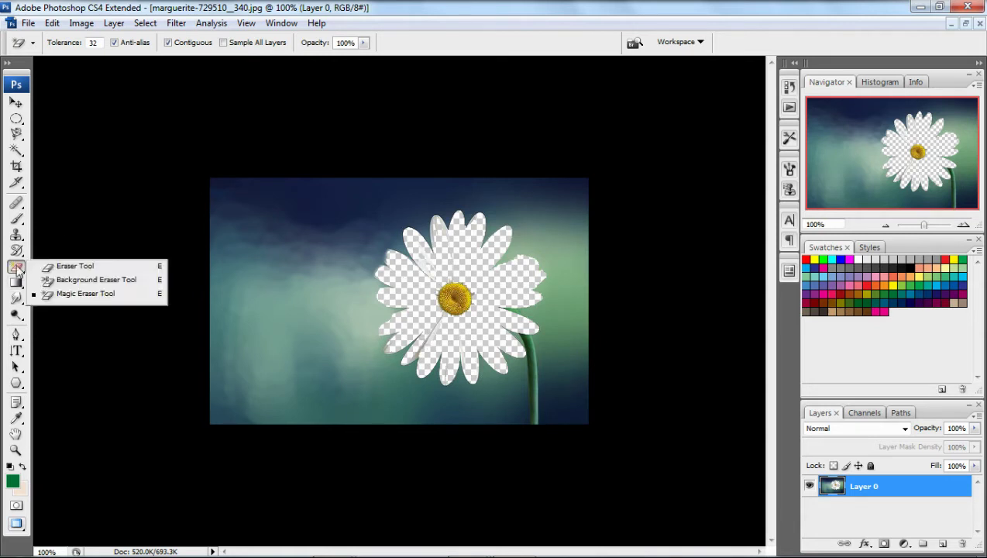
{"action": "left_click", "coordinate": [416, 247]}
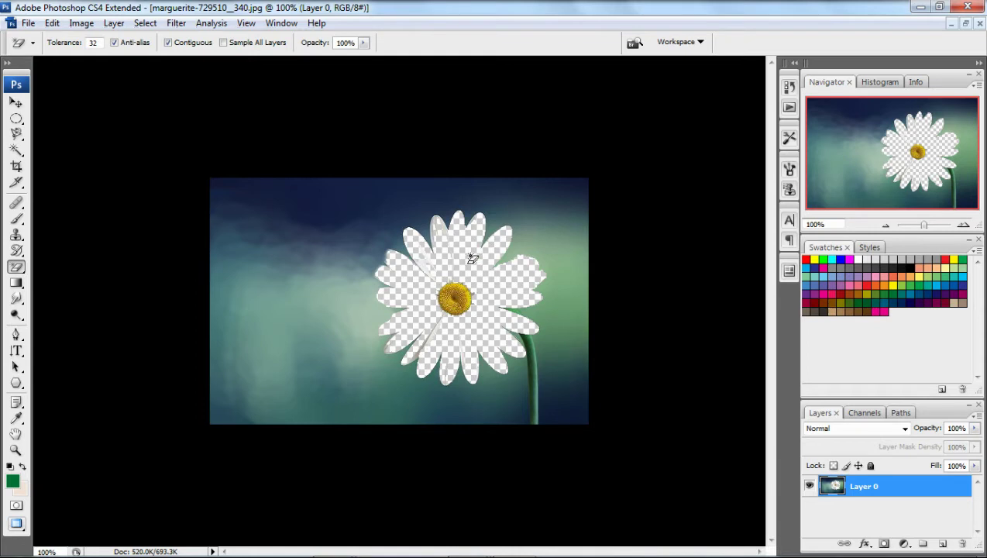
Undo the Magic Eraser edits and the earlier painting until the daisy image is back in its original state
{"action": "key", "text": "ctrl+alt+z"}
{"action": "key", "text": "ctrl+alt+z"}
{"action": "key", "text": "ctrl+alt+z"}
{"action": "key", "text": "ctrl+alt+z"}
{"action": "key", "text": "ctrl+alt+z"}
{"action": "key", "text": "ctrl+alt+z"}
{"action": "key", "text": "ctrl+alt+z"}
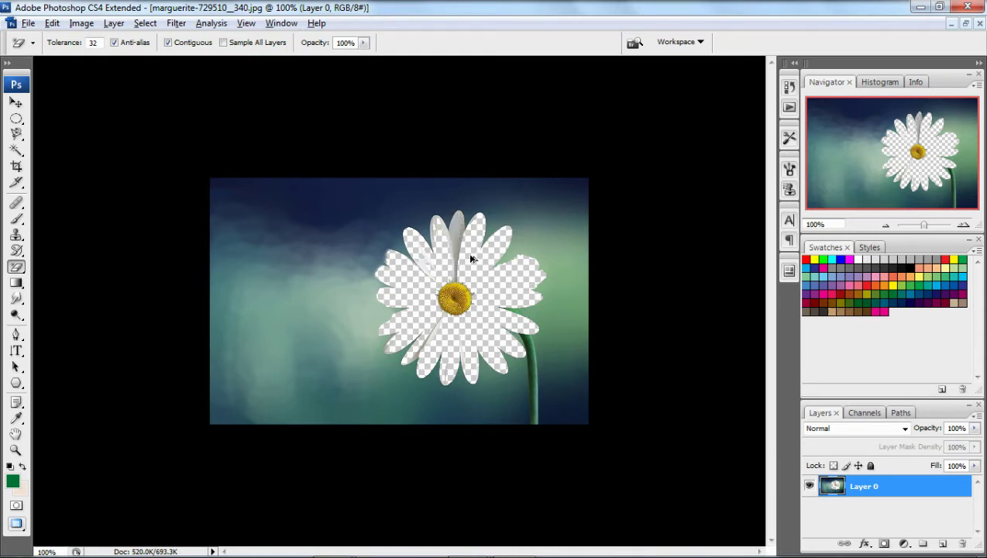
{"action": "key", "text": "ctrl+alt+z"}
{"action": "key", "text": "ctrl+alt+z"}
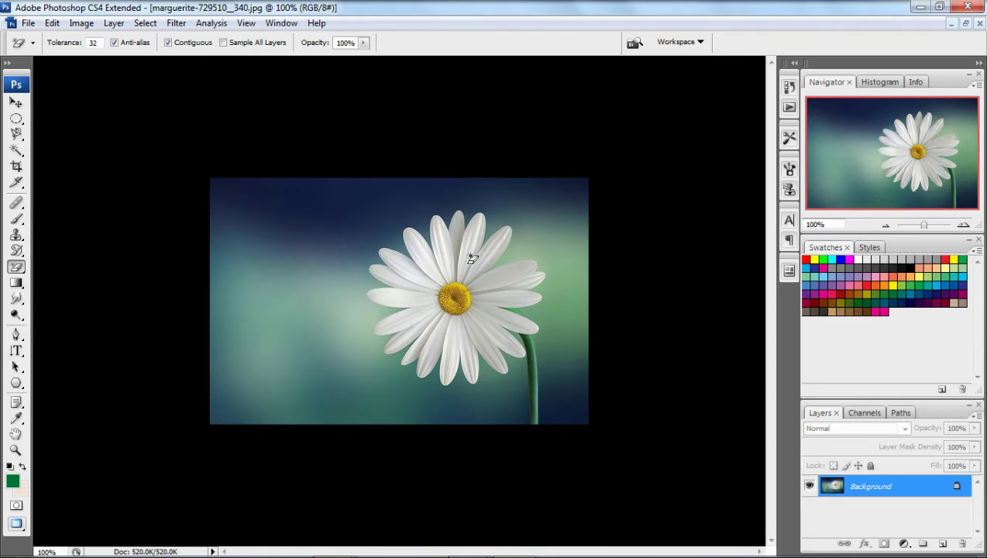
Fill the daisy's right-hand petals with the yellow swatch using the Paint Bucket in Normal mode
{"action": "left_click", "coordinate": [17, 283]}
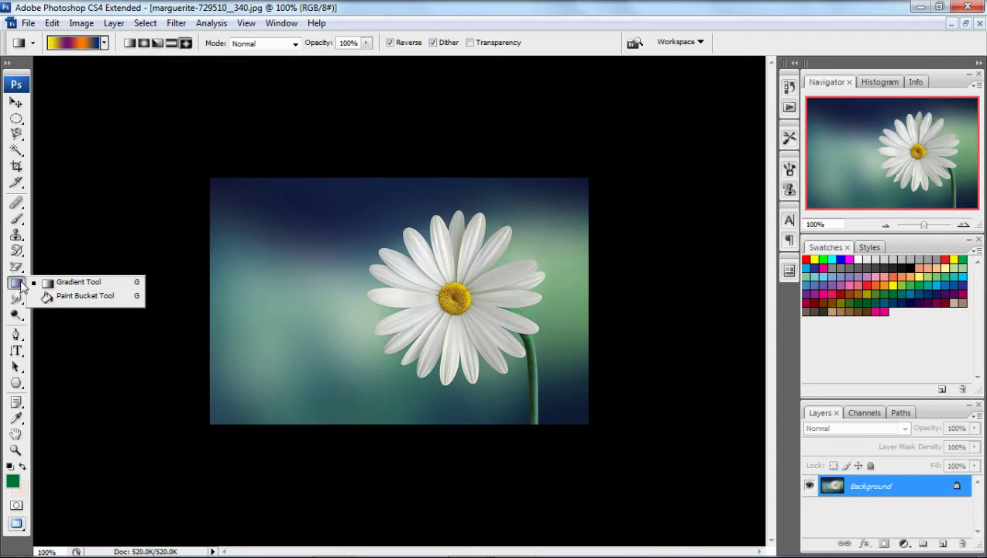
{"action": "left_click", "coordinate": [78, 296]}
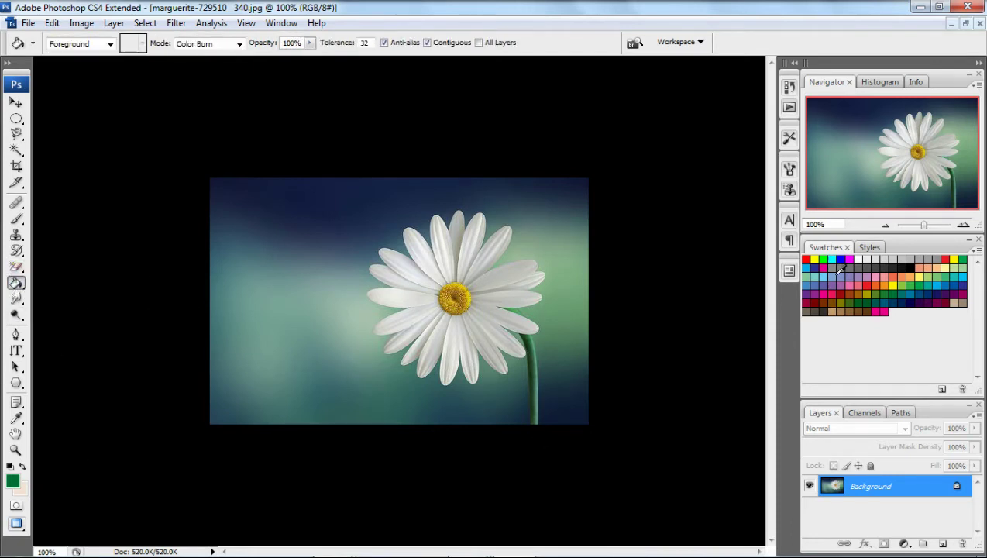
{"action": "left_click", "coordinate": [815, 259]}
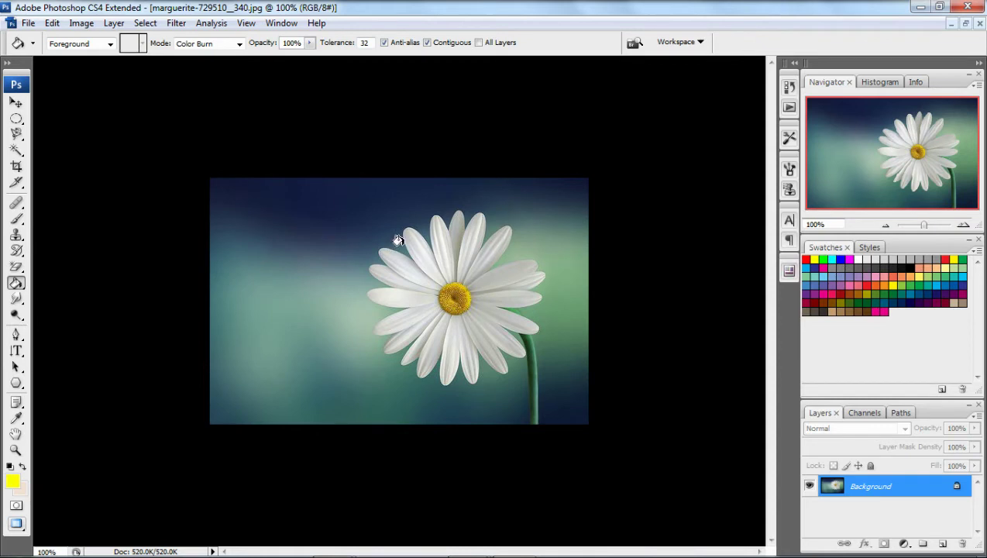
{"action": "key", "text": "alt+shift+n"}
{"action": "left_click", "coordinate": [486, 245]}
Fill the daisy's remaining white upper, left and lower petals with yellow using the Paint Bucket
{"action": "left_click", "coordinate": [436, 248]}
{"action": "left_click", "coordinate": [416, 256]}
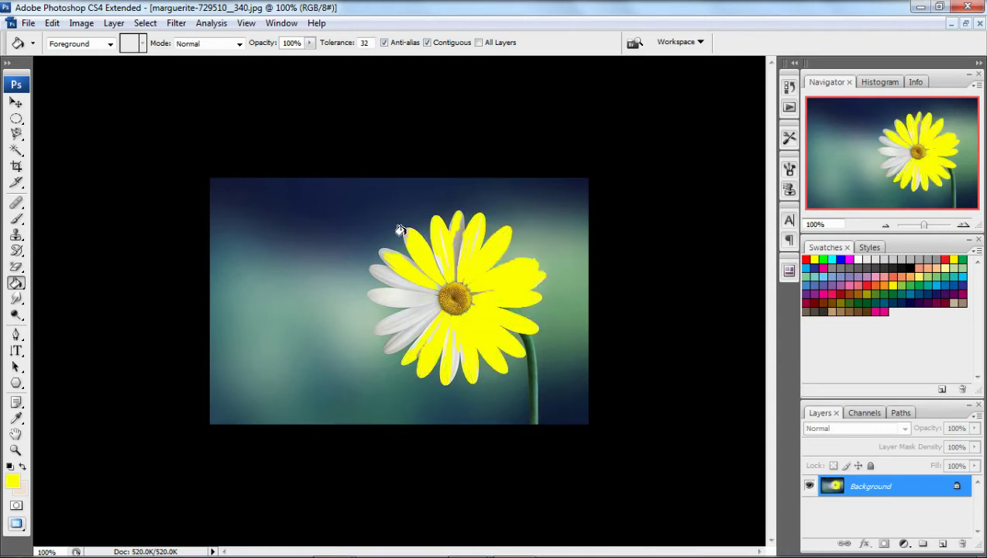
{"action": "left_click", "coordinate": [454, 227]}
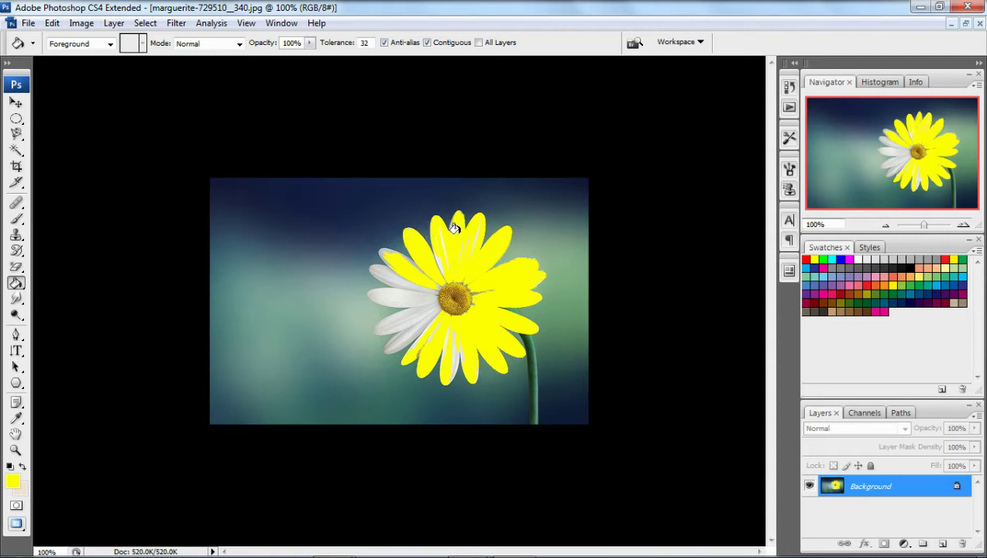
{"action": "left_click", "coordinate": [386, 255]}
{"action": "left_click", "coordinate": [380, 273]}
{"action": "left_click", "coordinate": [450, 340]}
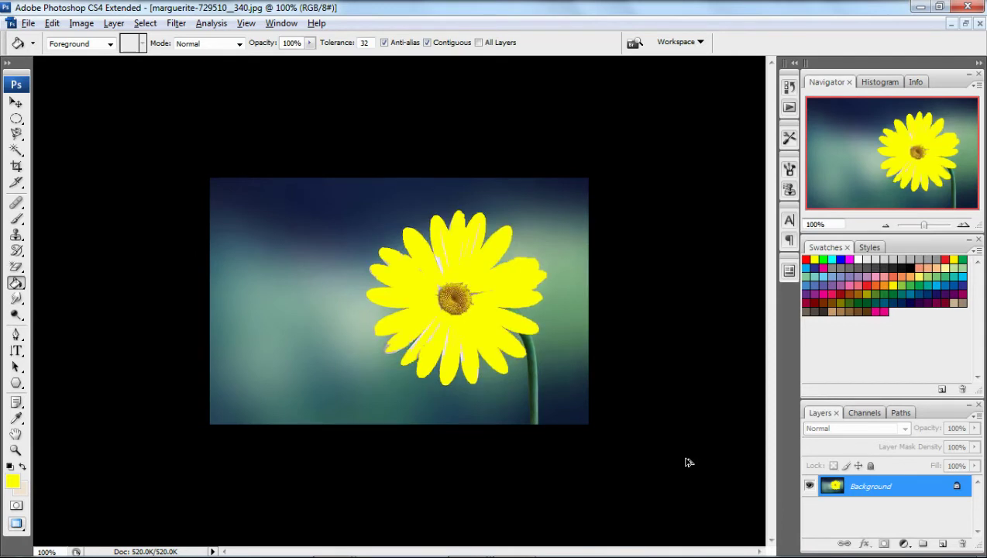
Undo the yellow fills on the upper, left and lower petals, keeping only the right-hand fill
{"action": "key", "text": "ctrl+alt+z"}
{"action": "key", "text": "ctrl+alt+z"}
{"action": "key", "text": "ctrl+alt+z"}
{"action": "key", "text": "ctrl+alt+z"}
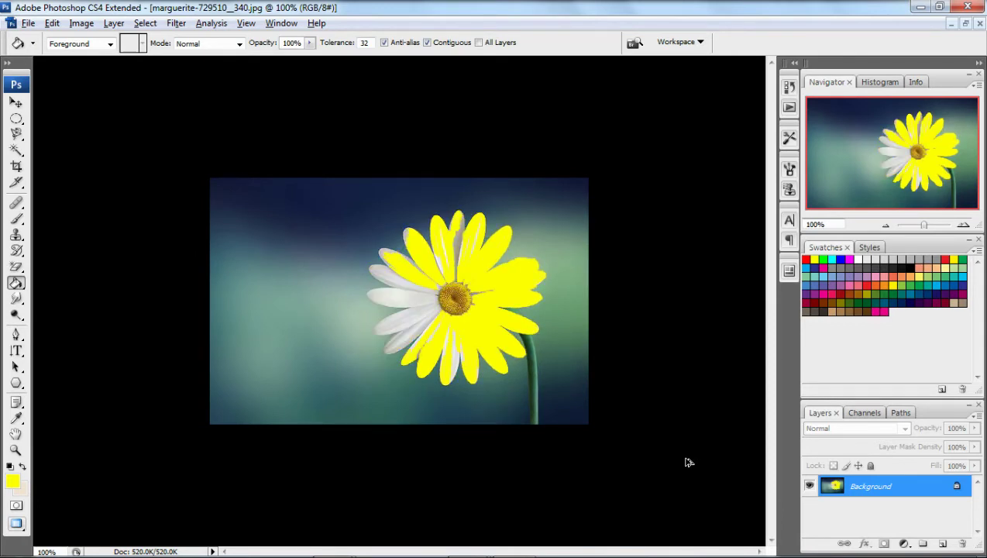
{"action": "key", "text": "ctrl+alt+z"}
{"action": "key", "text": "ctrl+alt+z"}
{"action": "key", "text": "ctrl+alt+z"}
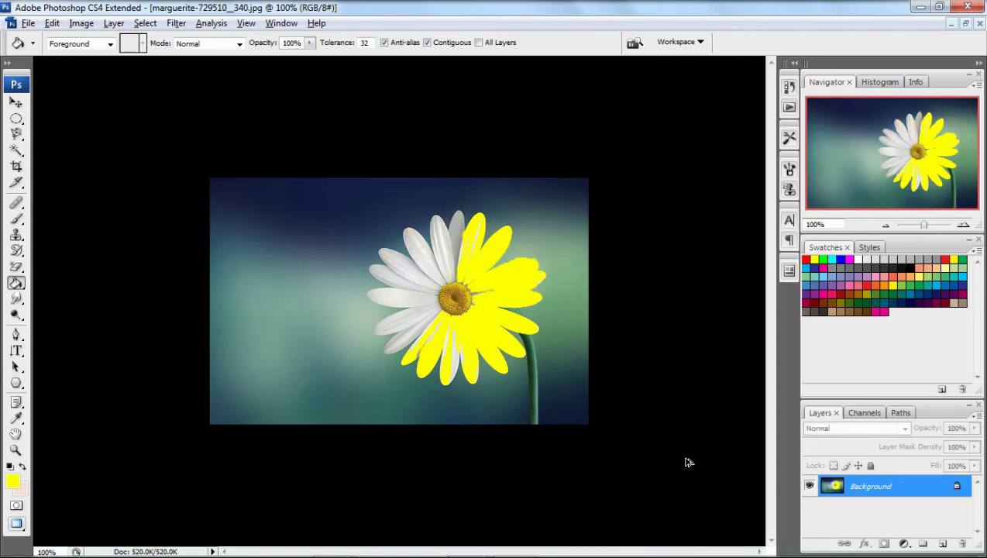
Draw a short linear gradient in yellow, violet, orange and blue over the daisy image, and undo it
{"action": "left_click", "coordinate": [19, 284]}
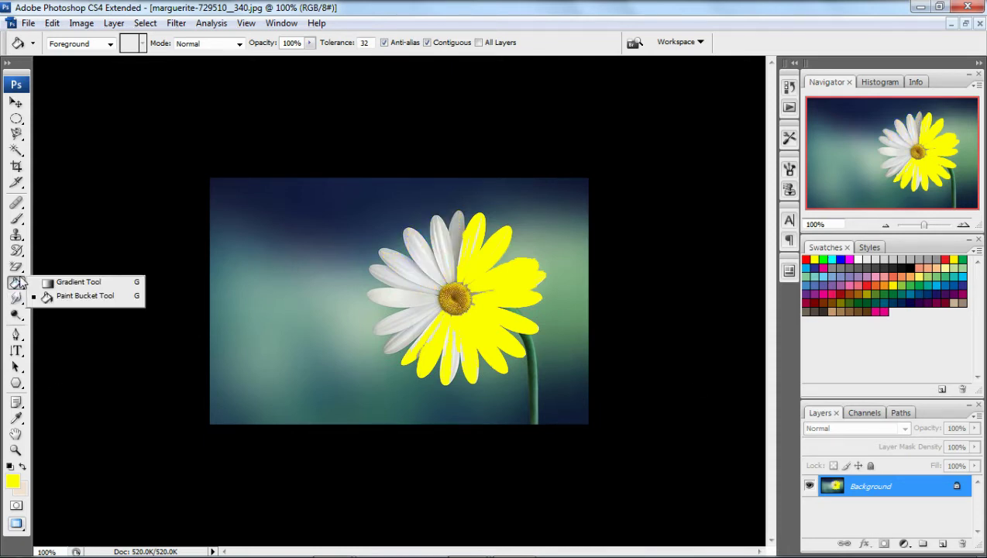
{"action": "left_click", "coordinate": [67, 284]}
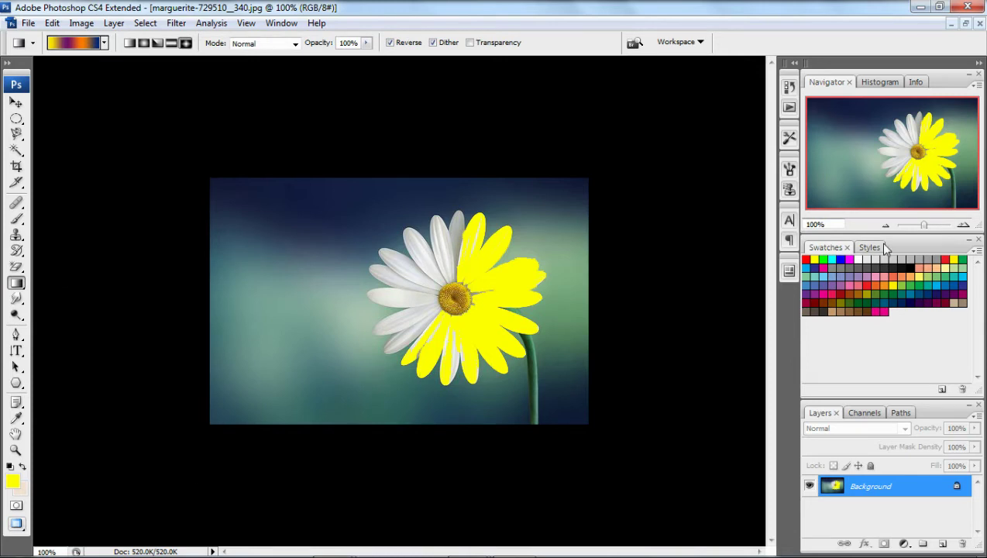
{"action": "left_click", "coordinate": [104, 43]}
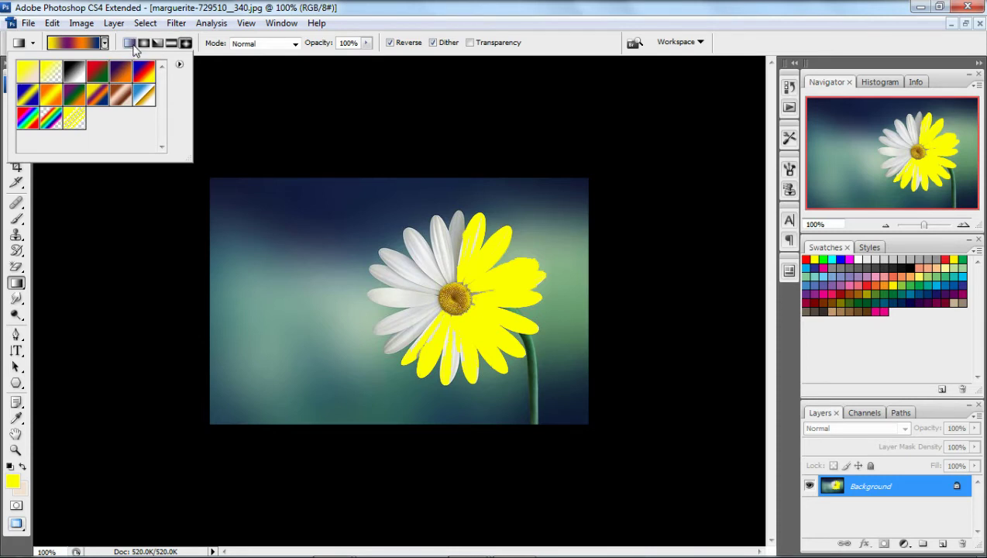
{"action": "left_click", "coordinate": [130, 44]}
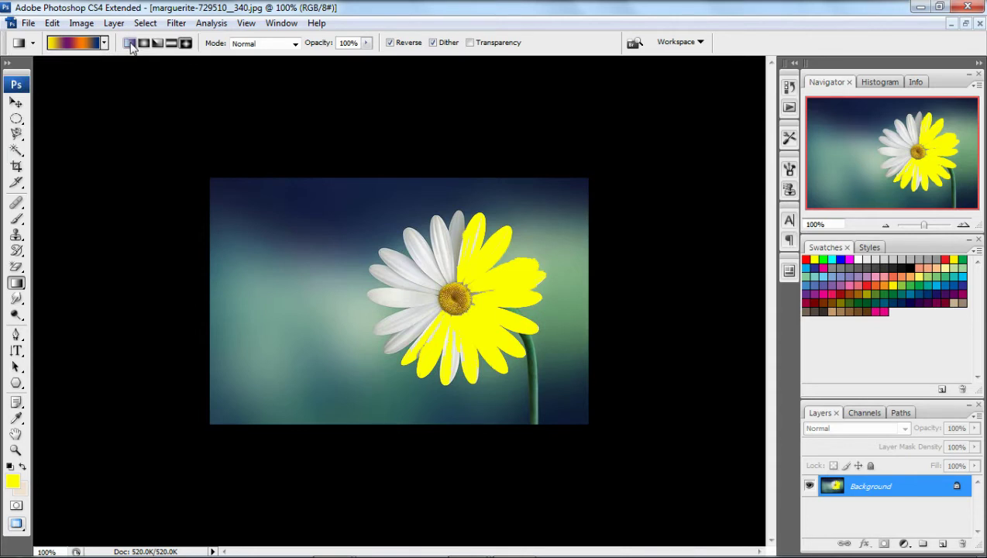
{"action": "left_click_drag", "start_coordinate": [254, 256], "coordinate": [246, 273]}
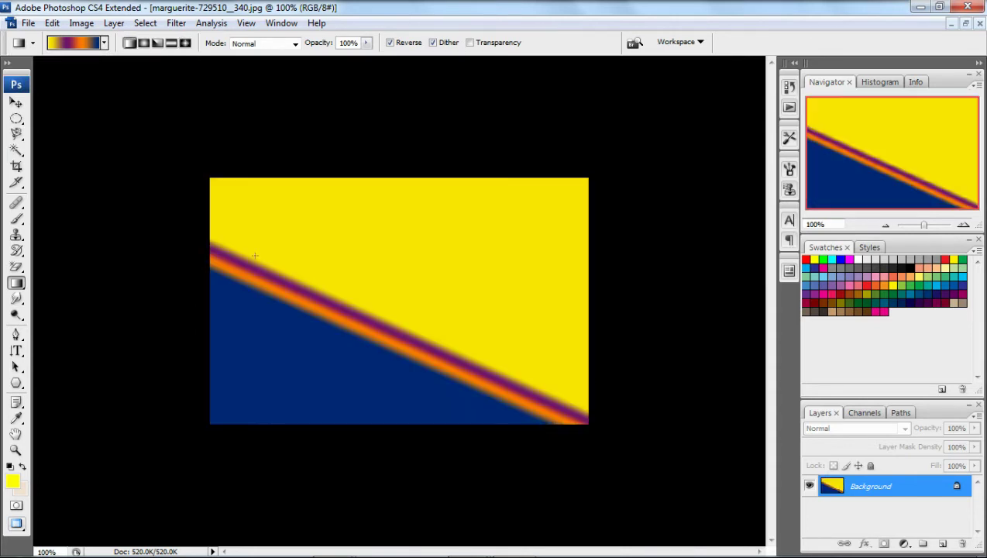
{"action": "key", "text": "ctrl+z"}
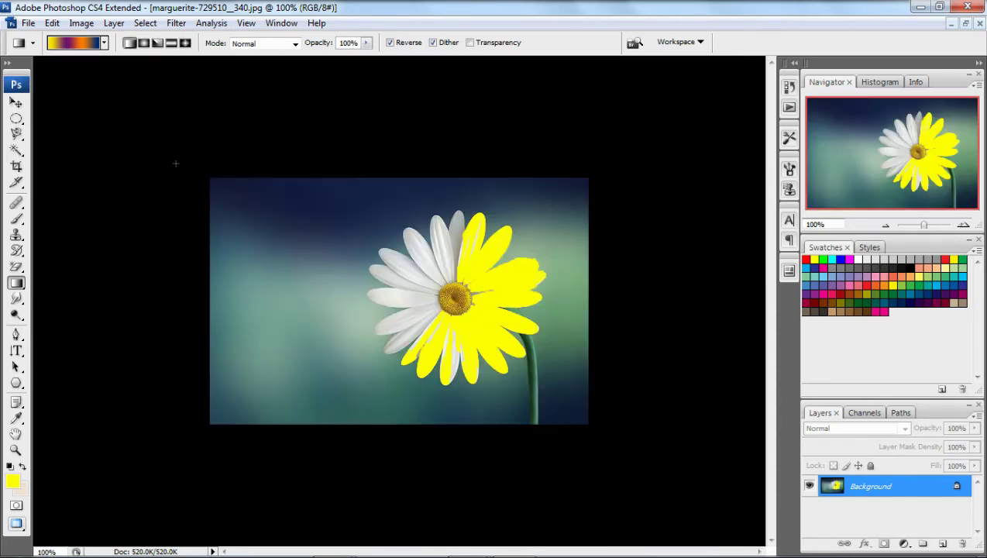
Draw a radial gradient and an angle gradient over the left part of the daisy image, undoing each one
{"action": "left_click", "coordinate": [143, 43]}
{"action": "left_click_drag", "start_coordinate": [245, 234], "coordinate": [264, 265]}
{"action": "key", "text": "ctrl+z"}
{"action": "left_click", "coordinate": [157, 43]}
{"action": "left_click_drag", "start_coordinate": [298, 325], "coordinate": [304, 285]}
{"action": "key", "text": "ctrl+z"}
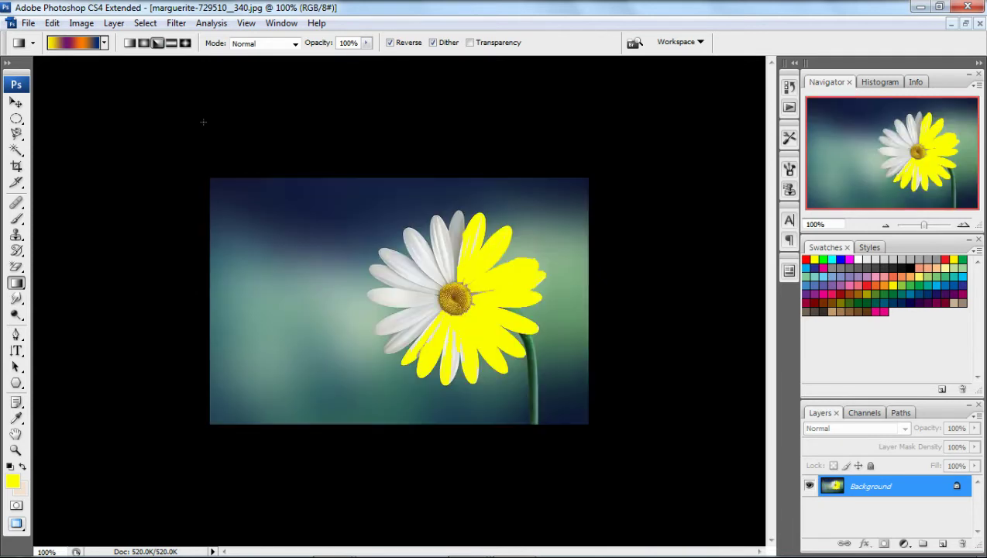
Draw a reflected gradient and a diamond gradient over the left part of the daisy image, undoing each one
{"action": "left_click", "coordinate": [171, 42]}
{"action": "left_click_drag", "start_coordinate": [306, 298], "coordinate": [305, 299]}
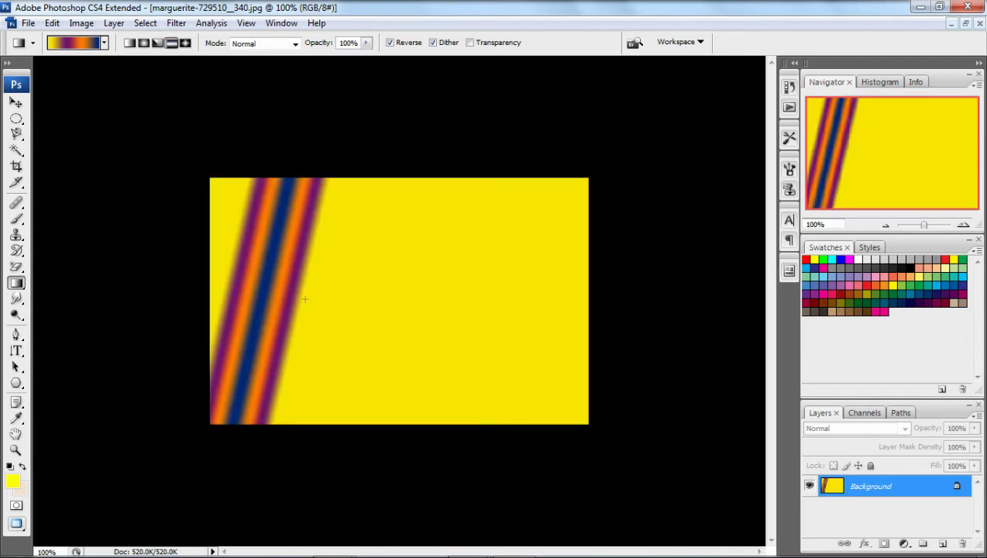
{"action": "key", "text": "ctrl+z"}
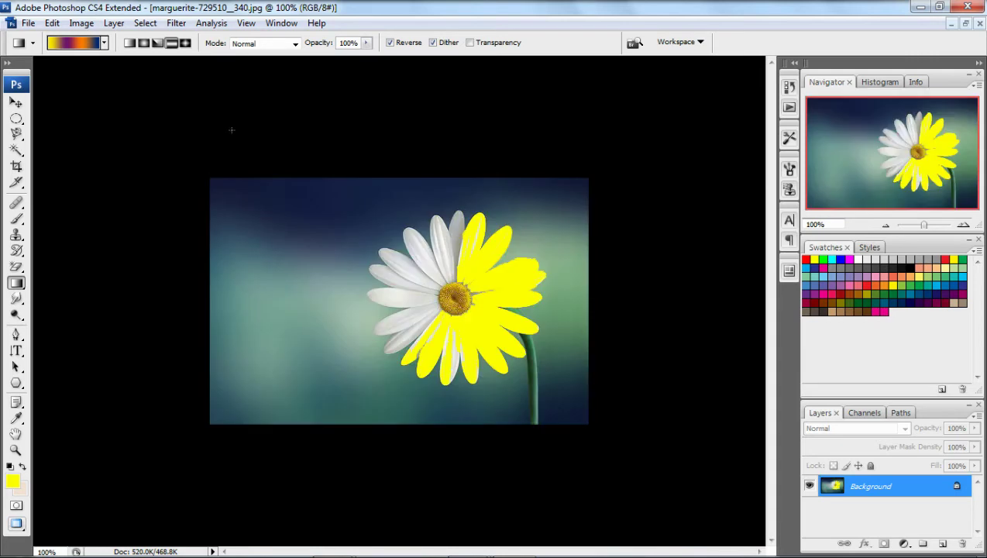
{"action": "left_click", "coordinate": [185, 42]}
{"action": "left_click_drag", "start_coordinate": [271, 302], "coordinate": [298, 271]}
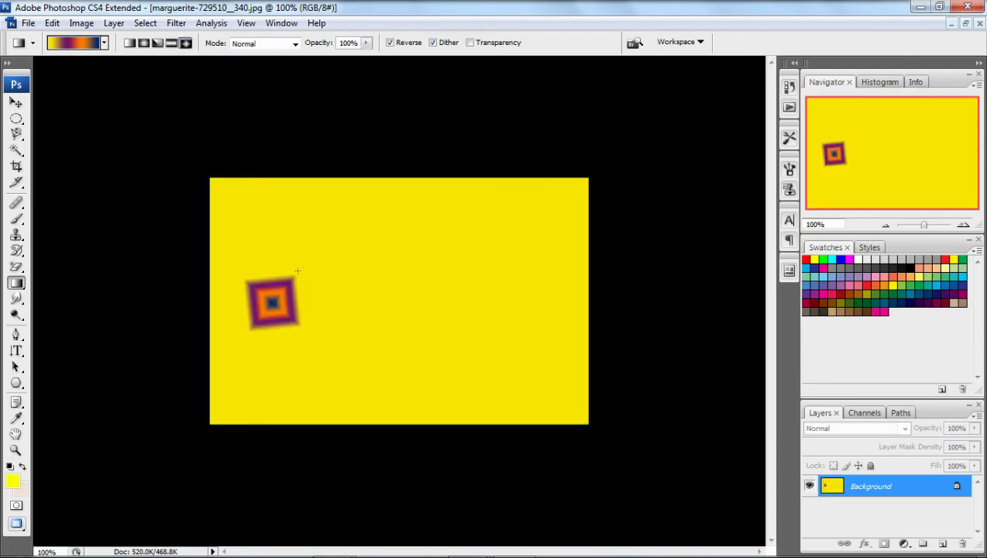
{"action": "key", "text": "ctrl+z"}
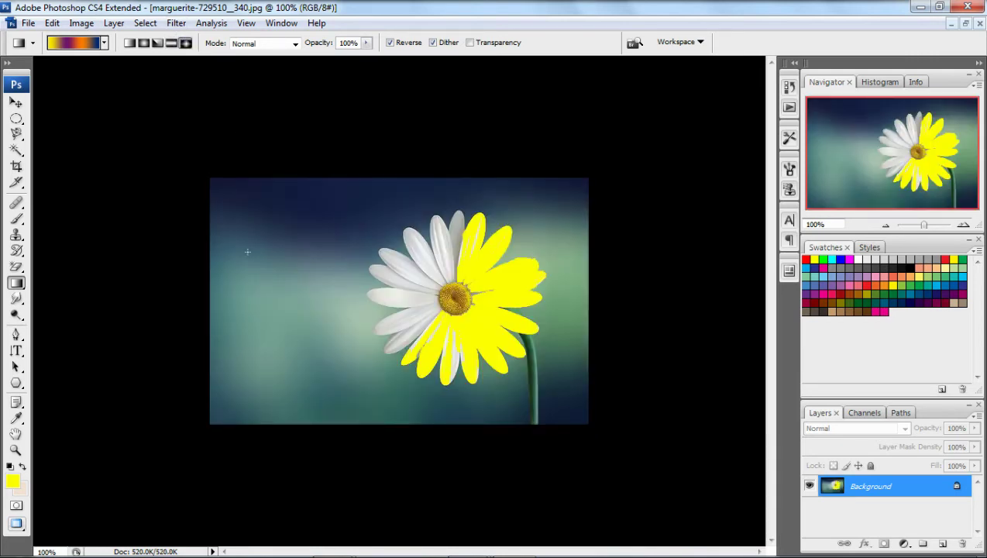
Apply the yellow foreground-to-background preset as a diamond gradient at two places on the image, undoing each one
{"action": "left_click", "coordinate": [103, 42]}
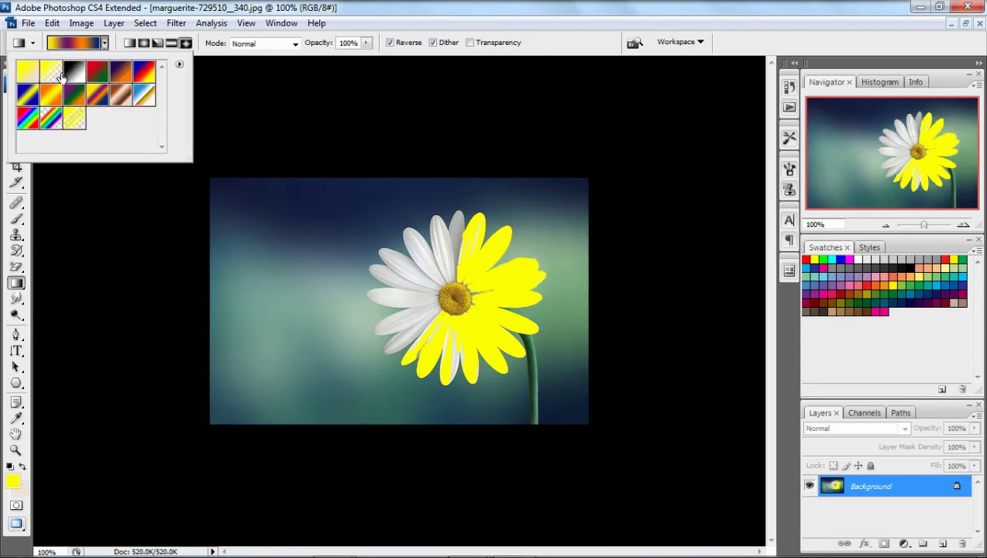
{"action": "left_click", "coordinate": [31, 73]}
{"action": "left_click", "coordinate": [208, 258]}
{"action": "left_click_drag", "start_coordinate": [208, 258], "coordinate": [262, 199]}
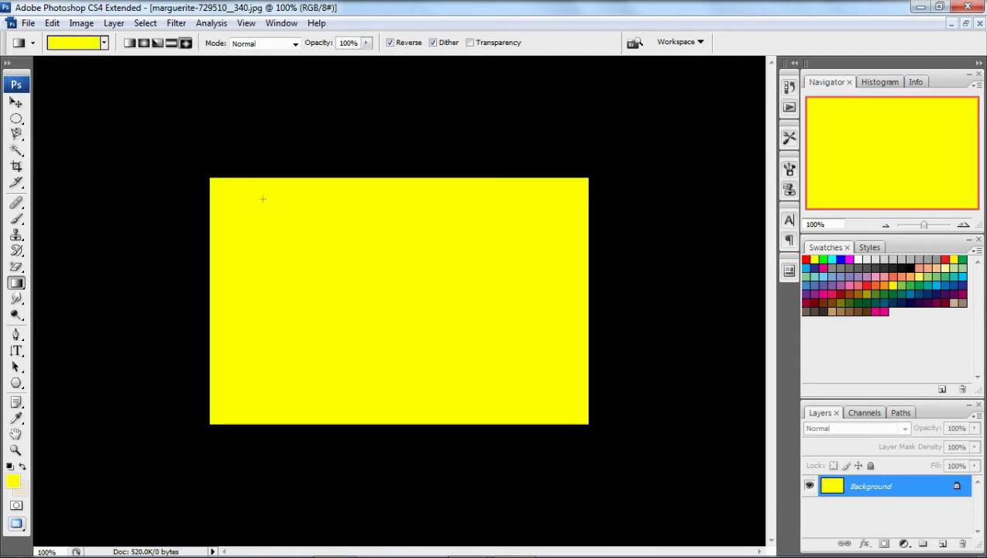
{"action": "key", "text": "ctrl+z"}
{"action": "left_click_drag", "start_coordinate": [349, 248], "coordinate": [348, 247]}
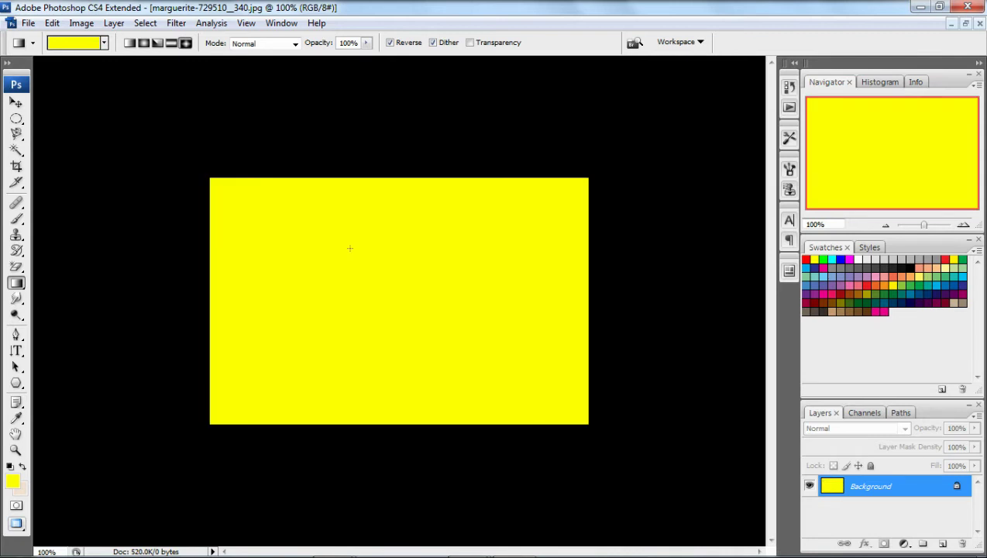
{"action": "key", "text": "ctrl+z"}
Draw a diamond gradient with the transparent rainbow preset left of the flower, and undo it
{"action": "left_click", "coordinate": [104, 43]}
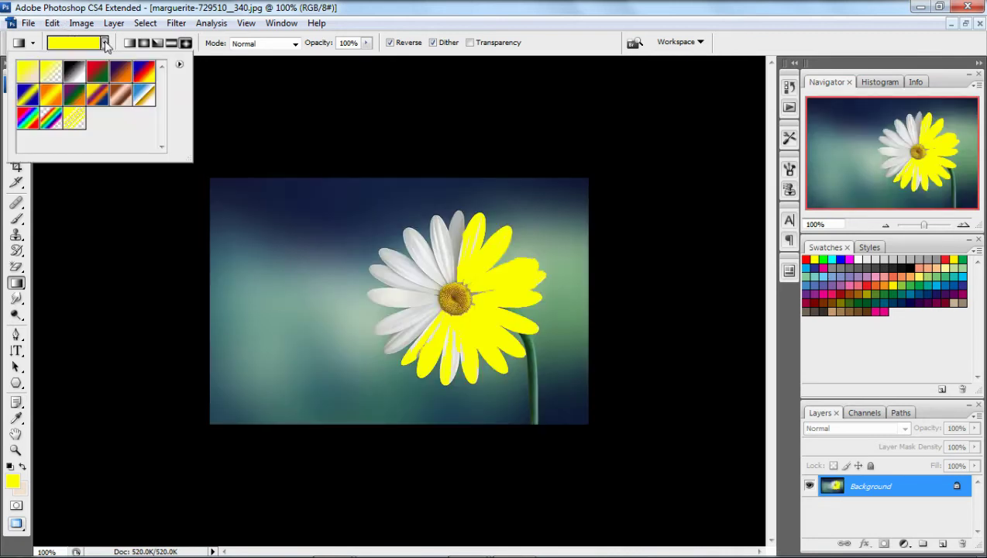
{"action": "left_click", "coordinate": [50, 119]}
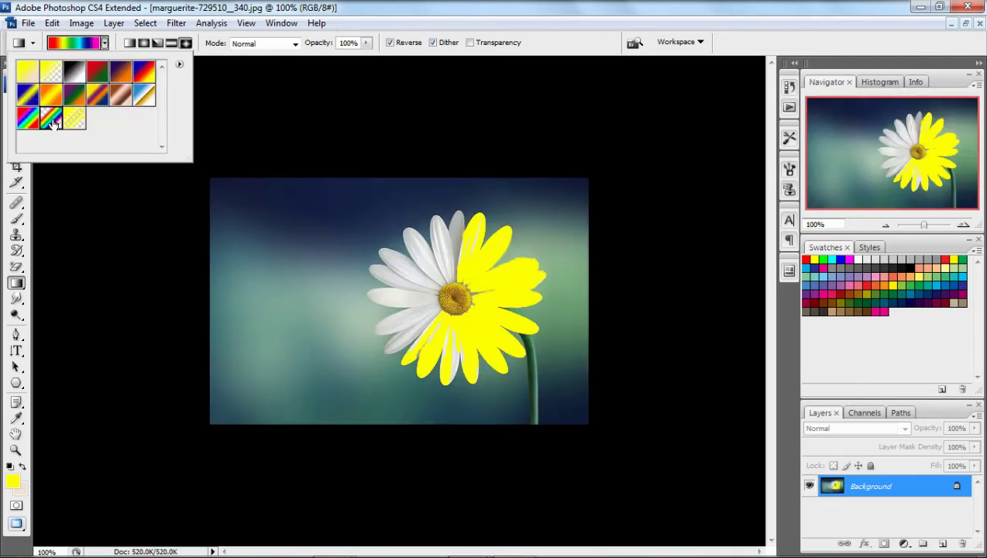
{"action": "key", "text": "Return"}
{"action": "left_click_drag", "start_coordinate": [309, 339], "coordinate": [335, 308]}
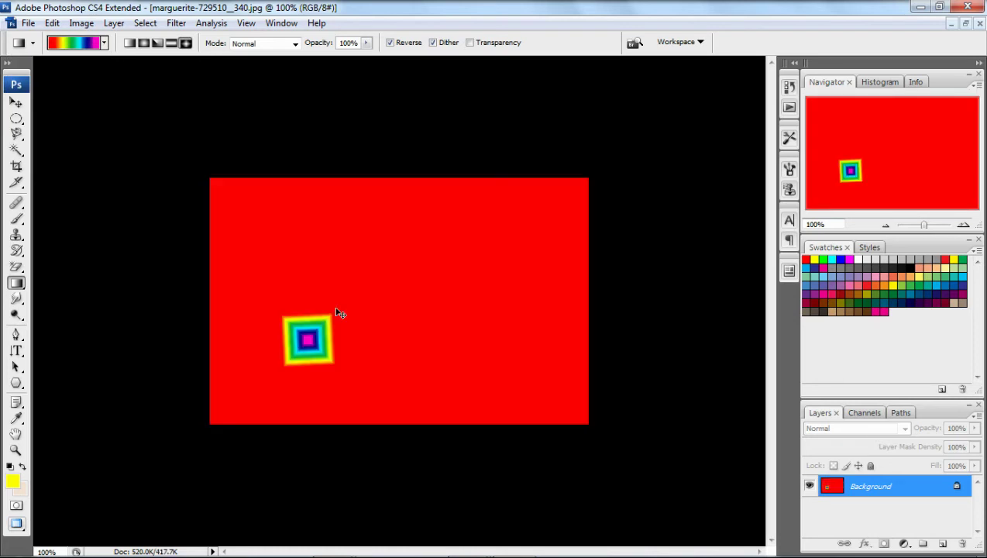
{"action": "key", "text": "ctrl+z"}
{"action": "left_click", "coordinate": [236, 44]}
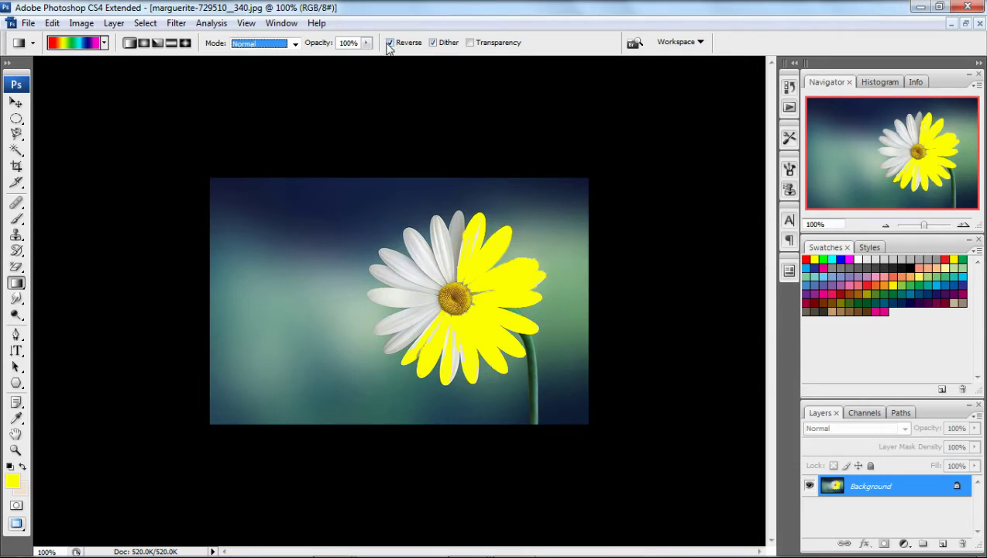
Draw a reversed radial rainbow gradient over the daisy image and another with Reverse turned off, undoing each one
{"action": "left_click", "coordinate": [143, 43]}
{"action": "left_click_drag", "start_coordinate": [314, 323], "coordinate": [325, 294]}
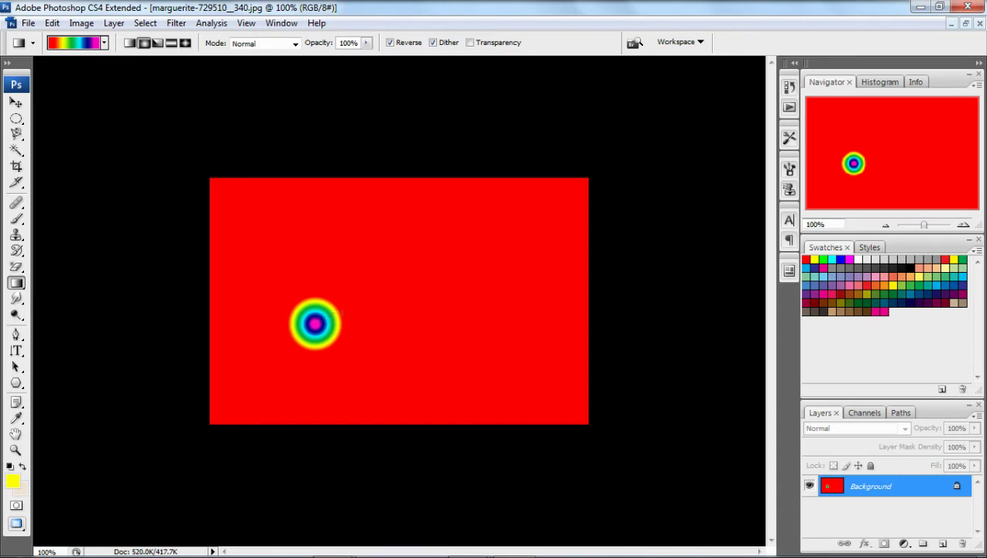
{"action": "key", "text": "ctrl+z"}
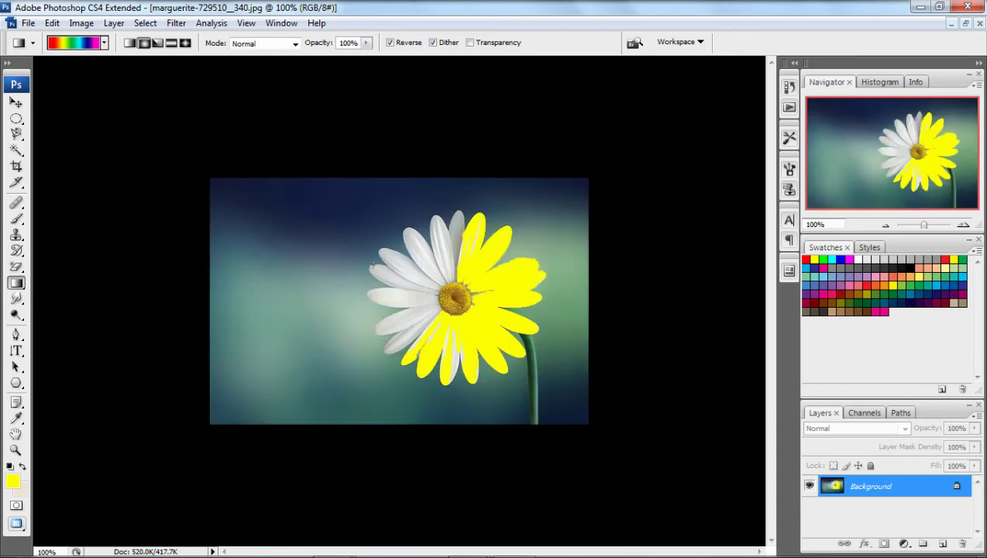
{"action": "left_click", "coordinate": [390, 42]}
{"action": "left_click_drag", "start_coordinate": [367, 249], "coordinate": [368, 248]}
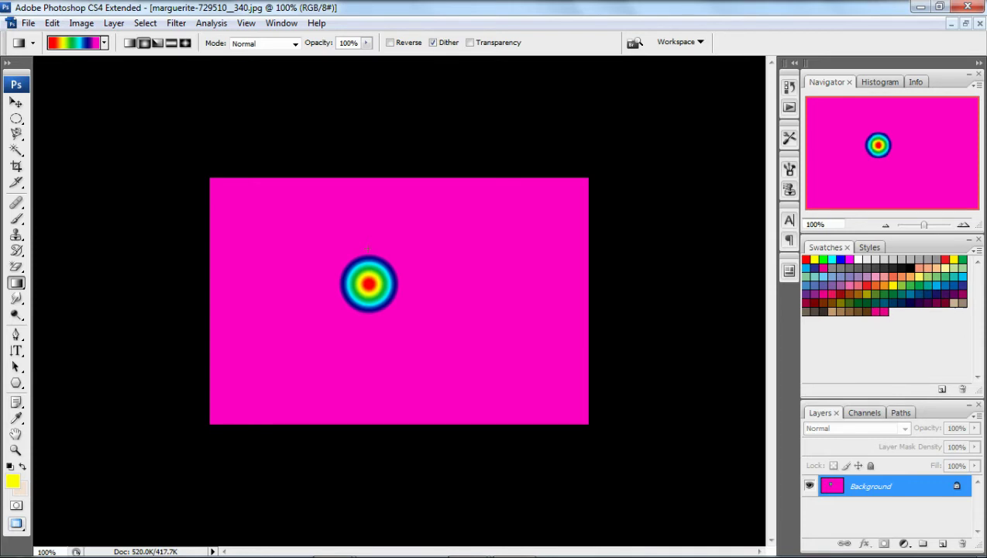
{"action": "key", "text": "ctrl+z"}
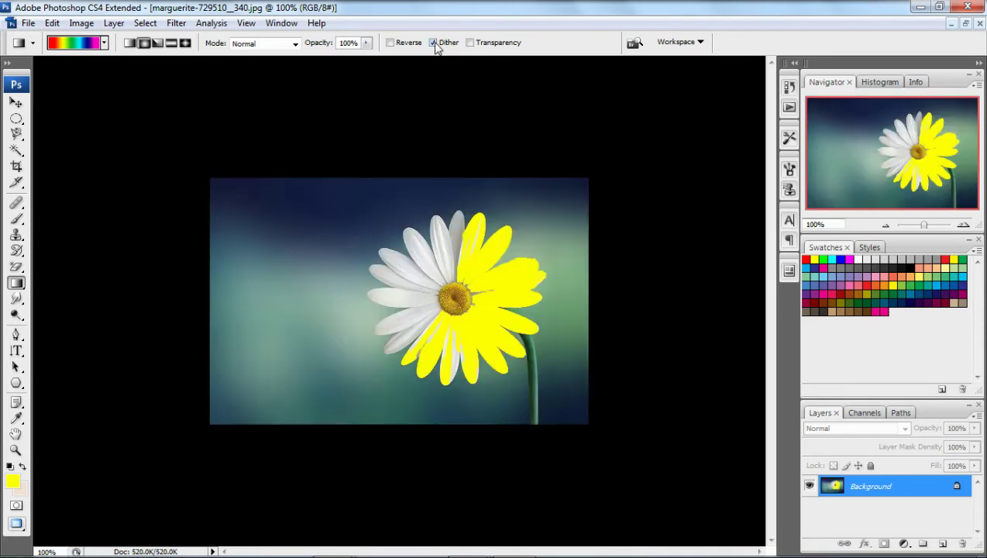
Turn off Dither and draw two small radial rainbow gradients left of the flower, undoing each one
{"action": "left_click", "coordinate": [432, 42]}
{"action": "left_click_drag", "start_coordinate": [347, 274], "coordinate": [354, 256]}
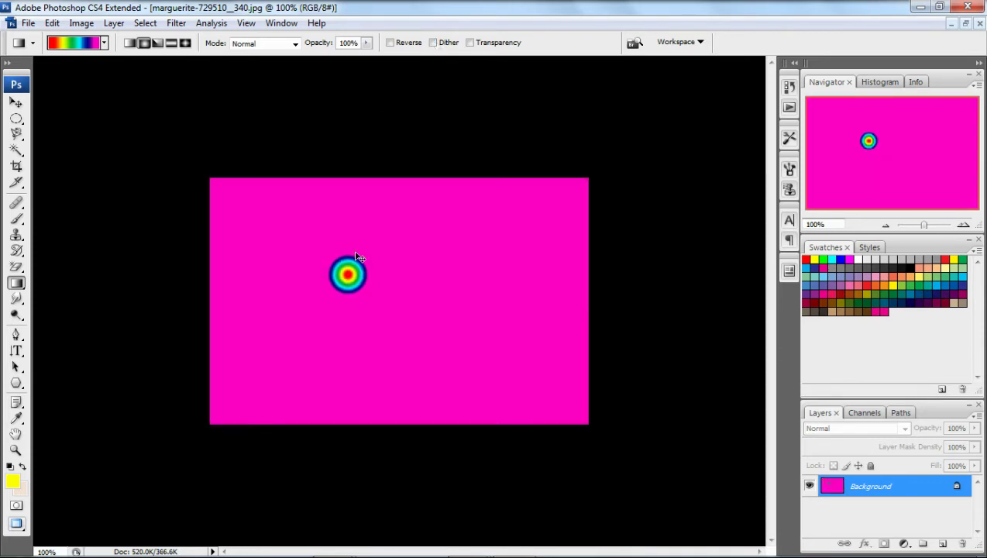
{"action": "key", "text": "ctrl+z"}
{"action": "left_click_drag", "start_coordinate": [336, 319], "coordinate": [340, 318]}
{"action": "key", "text": "ctrl+z"}
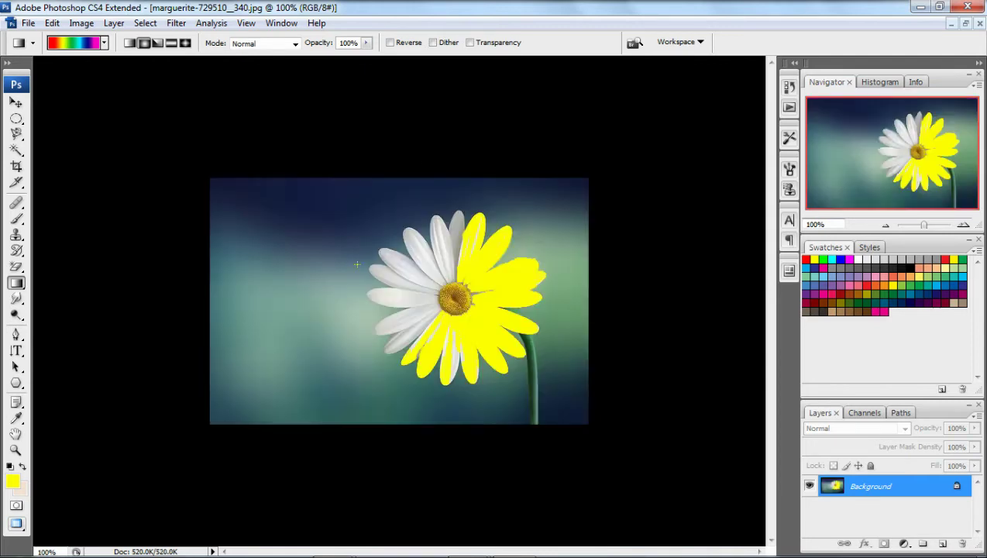
Turn on Transparency for the gradient and draw two radial rainbow circles left of the flower, undoing each one
{"action": "left_click", "coordinate": [469, 43]}
{"action": "left_click_drag", "start_coordinate": [288, 292], "coordinate": [328, 254]}
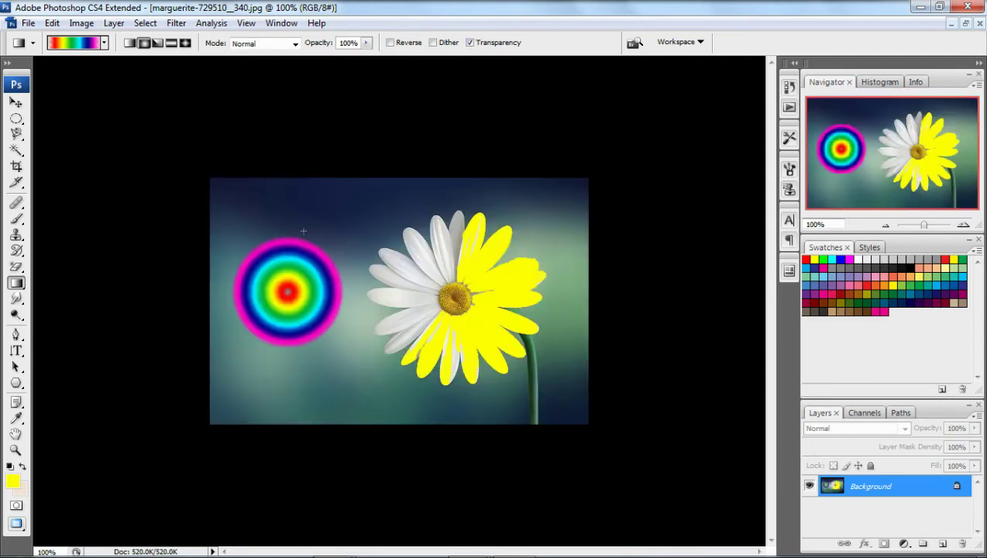
{"action": "key", "text": "ctrl+z"}
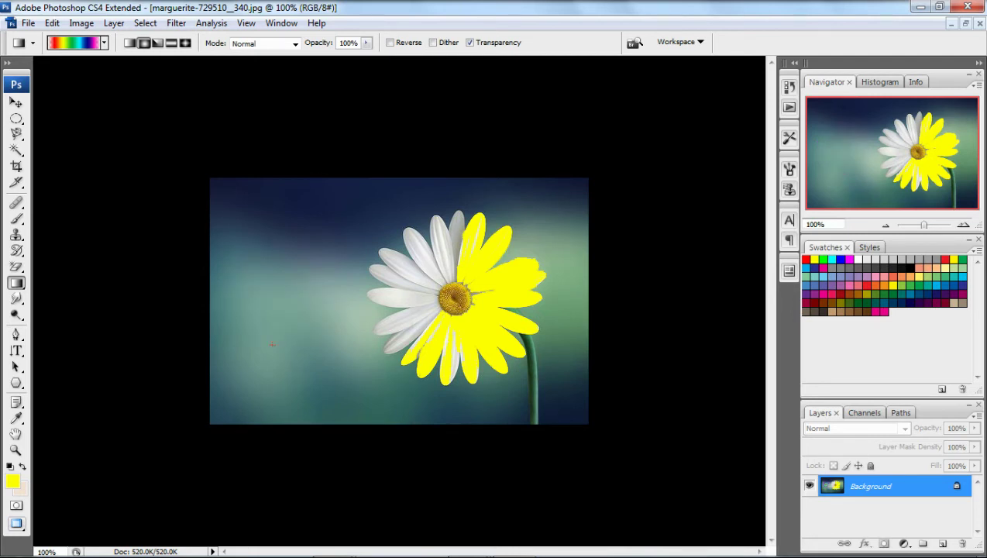
{"action": "left_click_drag", "start_coordinate": [270, 335], "coordinate": [289, 301]}
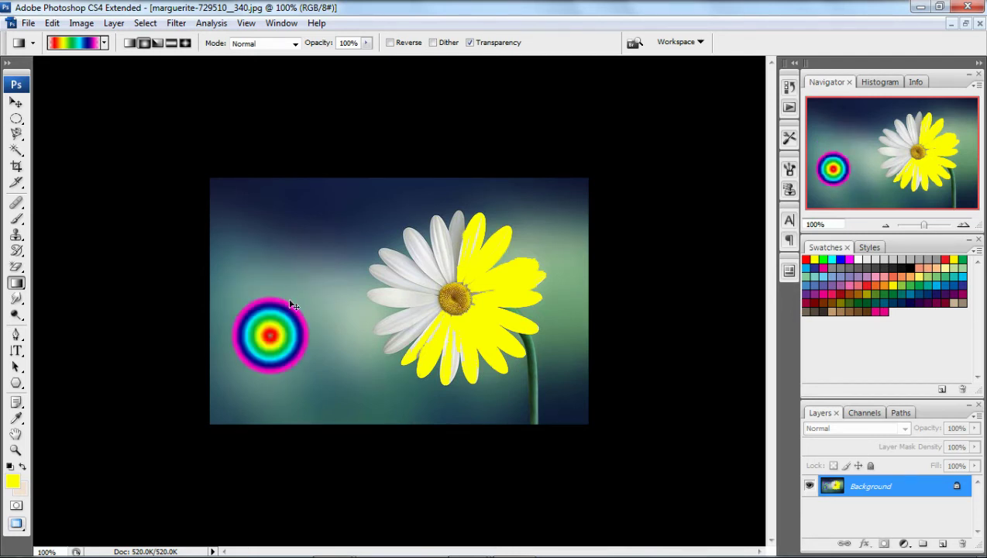
{"action": "key", "text": "ctrl+z"}
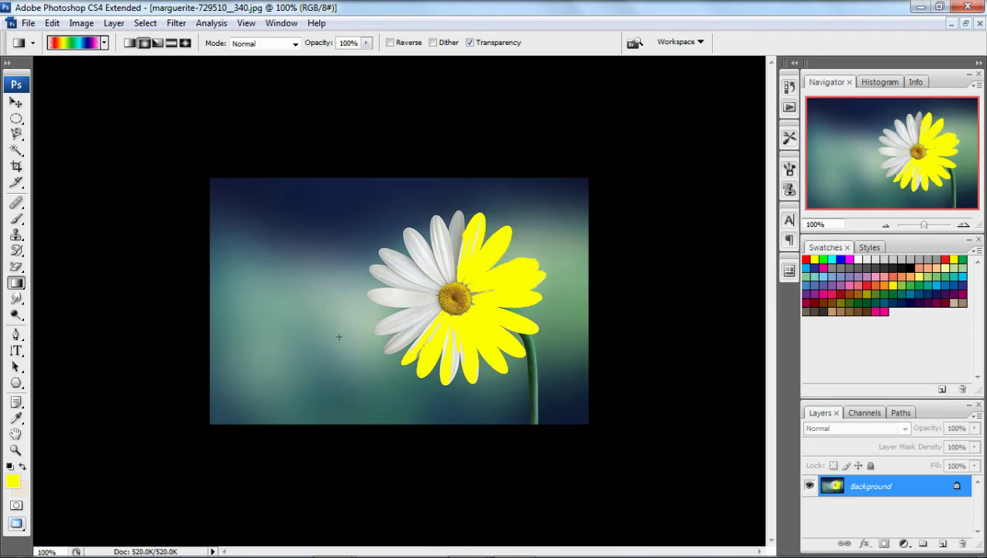
Smear the daisy's yellow petals and lower white petals outward and downward with several Smudge tool strokes
{"action": "left_click", "coordinate": [12, 302]}
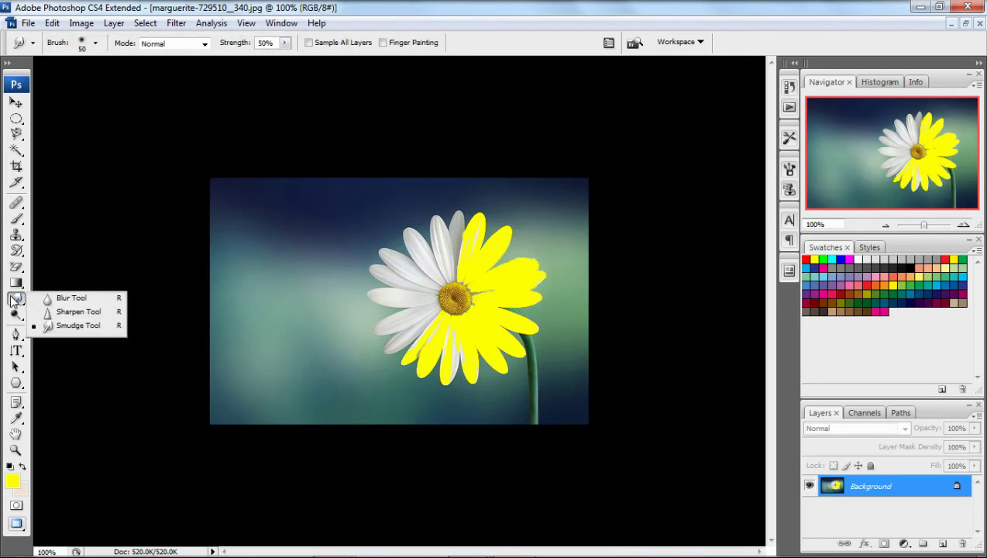
{"action": "left_click", "coordinate": [52, 325]}
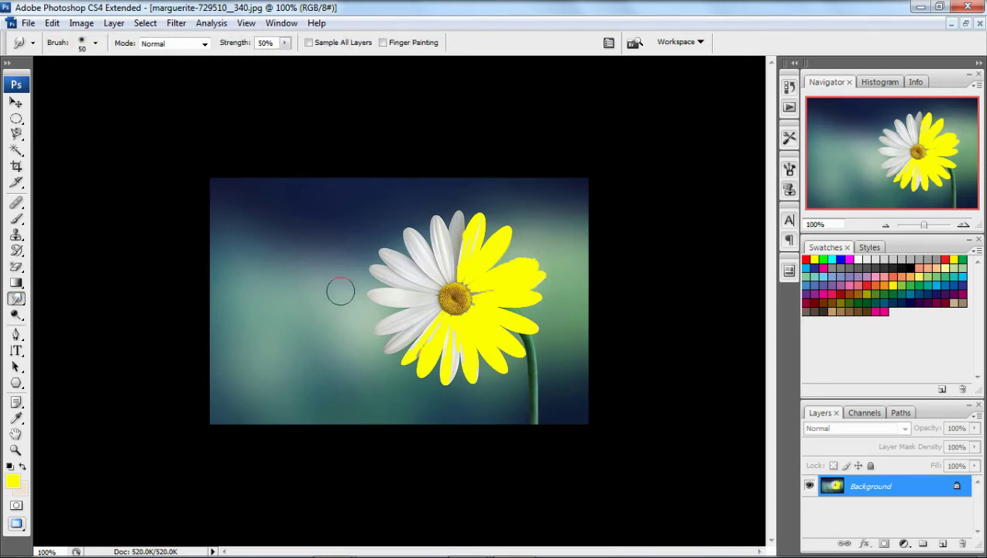
{"action": "mouse_move", "coordinate": [485, 267]}
{"action": "left_mouse_down"}
{"action": "mouse_move", "coordinate": [522, 278]}
{"action": "mouse_move", "coordinate": [545, 296]}
{"action": "mouse_move", "coordinate": [547, 284]}
{"action": "mouse_move", "coordinate": [527, 331]}
{"action": "mouse_move", "coordinate": [532, 280]}
{"action": "mouse_move", "coordinate": [512, 347]}
{"action": "mouse_move", "coordinate": [516, 393]}
{"action": "left_mouse_up"}
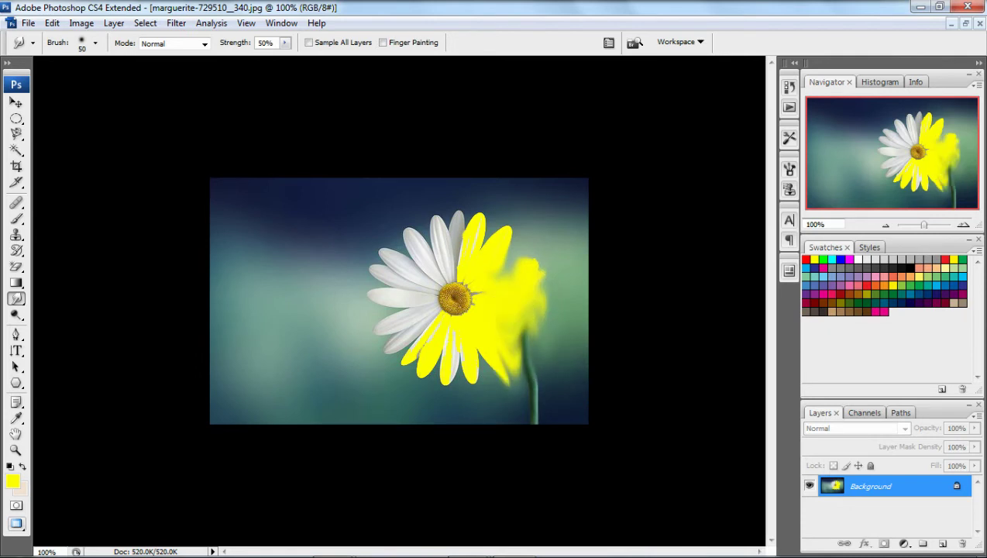
{"action": "left_click_drag", "start_coordinate": [511, 316], "coordinate": [488, 399]}
{"action": "left_click_drag", "start_coordinate": [483, 330], "coordinate": [458, 392]}
{"action": "mouse_move", "coordinate": [447, 319]}
{"action": "left_mouse_down"}
{"action": "mouse_move", "coordinate": [412, 392]}
{"action": "mouse_move", "coordinate": [403, 319]}
{"action": "mouse_move", "coordinate": [391, 380]}
{"action": "left_mouse_up"}
{"action": "mouse_move", "coordinate": [470, 333]}
{"action": "left_mouse_down"}
{"action": "mouse_move", "coordinate": [460, 342]}
{"action": "mouse_move", "coordinate": [469, 357]}
{"action": "left_mouse_up"}
{"action": "mouse_move", "coordinate": [496, 302]}
{"action": "left_mouse_down"}
{"action": "mouse_move", "coordinate": [500, 229]}
{"action": "mouse_move", "coordinate": [529, 290]}
{"action": "mouse_move", "coordinate": [498, 242]}
{"action": "mouse_move", "coordinate": [551, 313]}
{"action": "mouse_move", "coordinate": [537, 281]}
{"action": "mouse_move", "coordinate": [549, 354]}
{"action": "mouse_move", "coordinate": [524, 331]}
{"action": "mouse_move", "coordinate": [539, 388]}
{"action": "mouse_move", "coordinate": [526, 359]}
{"action": "mouse_move", "coordinate": [518, 403]}
{"action": "mouse_move", "coordinate": [478, 410]}
{"action": "mouse_move", "coordinate": [465, 428]}
{"action": "mouse_move", "coordinate": [465, 390]}
{"action": "mouse_move", "coordinate": [436, 419]}
{"action": "mouse_move", "coordinate": [428, 379]}
{"action": "mouse_move", "coordinate": [386, 414]}
{"action": "left_mouse_up"}
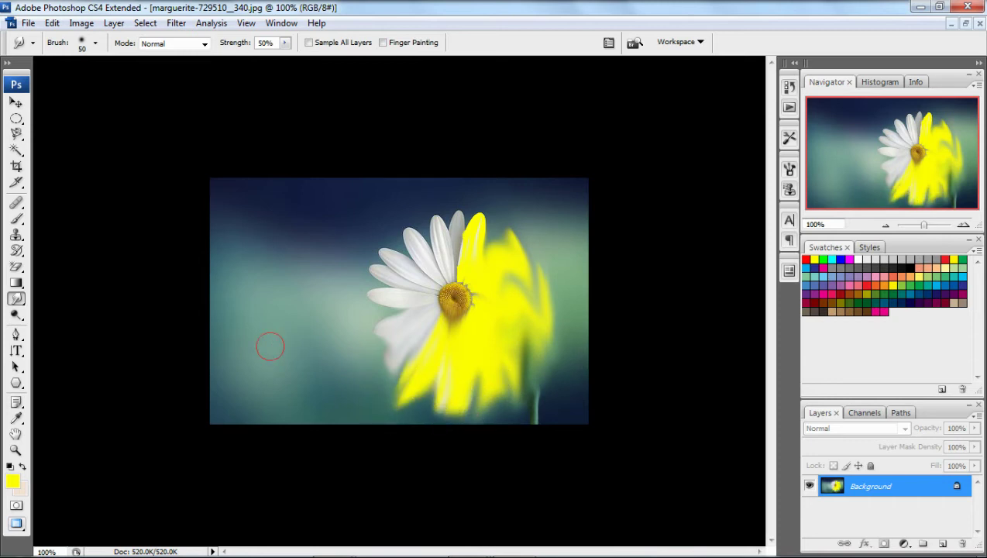
Undo all the smudge strokes on the daisy's petals
{"action": "key", "text": "ctrl+alt+z"}
{"action": "key", "text": "ctrl+alt+z"}
{"action": "key", "text": "ctrl+alt+z"}
{"action": "key", "text": "ctrl+alt+z"}
{"action": "key", "text": "ctrl+alt+z"}
{"action": "key", "text": "ctrl+alt+z"}
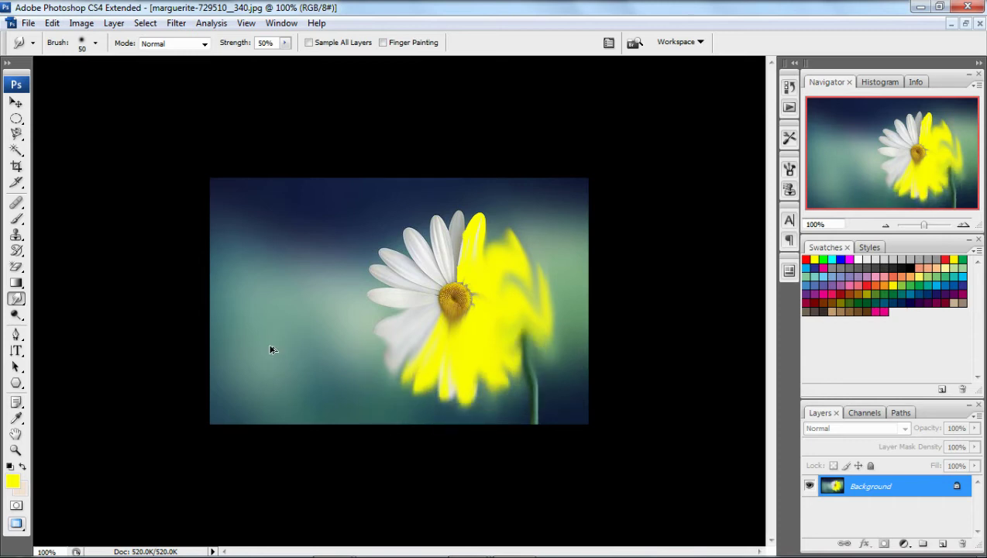
{"action": "key", "text": "ctrl+alt+z"}
{"action": "key", "text": "ctrl+alt+z"}
{"action": "key", "text": "ctrl+alt+z"}
{"action": "key", "text": "ctrl+alt+z"}
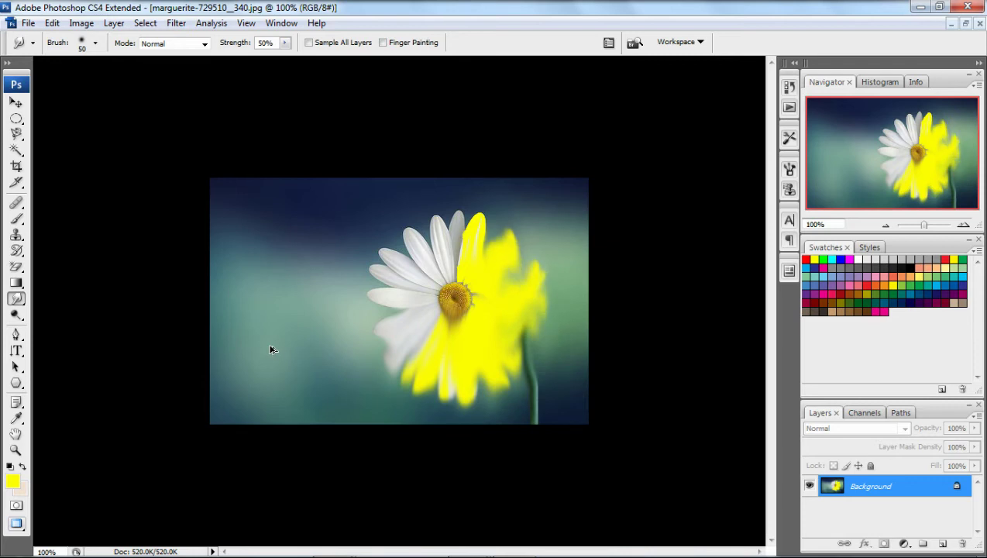
{"action": "key", "text": "ctrl+alt+z"}
{"action": "key", "text": "ctrl+alt+z"}
{"action": "key", "text": "ctrl+alt+z"}
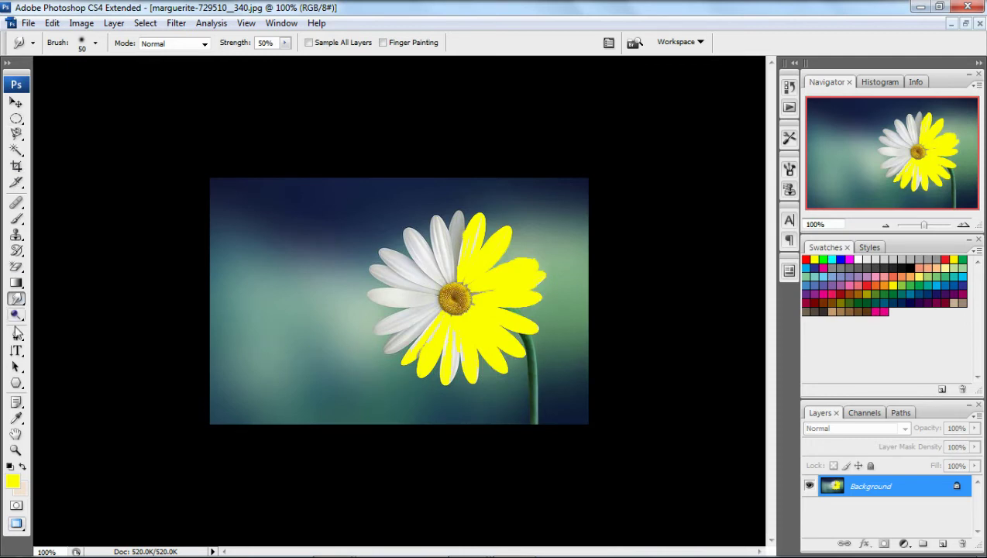
Lighten the dark background in the image's upper-left area with the Dodge tool and darken a spot left of the flower with the Burn tool
{"action": "left_click_drag", "start_coordinate": [15, 315], "coordinate": [75, 318]}
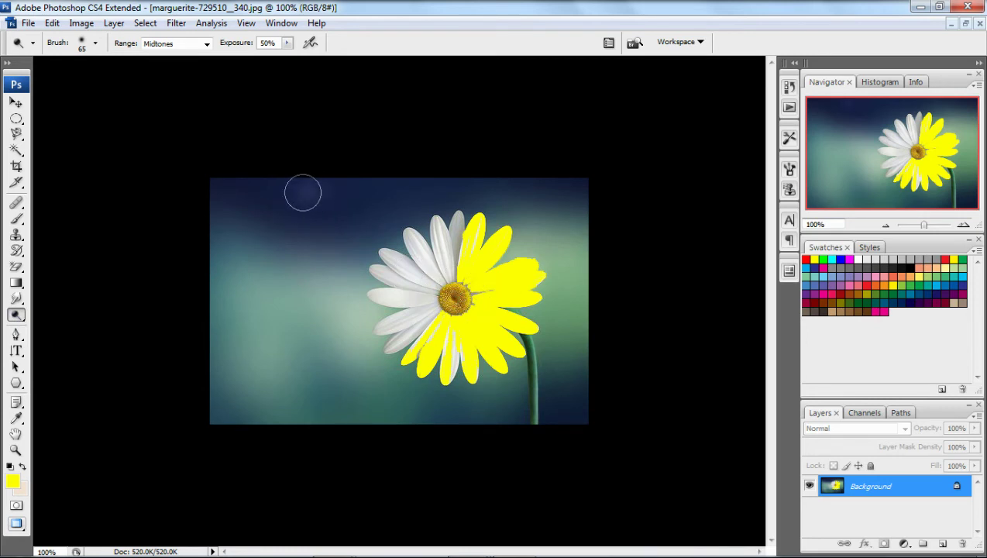
{"action": "mouse_move", "coordinate": [302, 192]}
{"action": "left_mouse_down"}
{"action": "mouse_move", "coordinate": [287, 191]}
{"action": "mouse_move", "coordinate": [348, 190]}
{"action": "mouse_move", "coordinate": [220, 187]}
{"action": "left_mouse_up"}
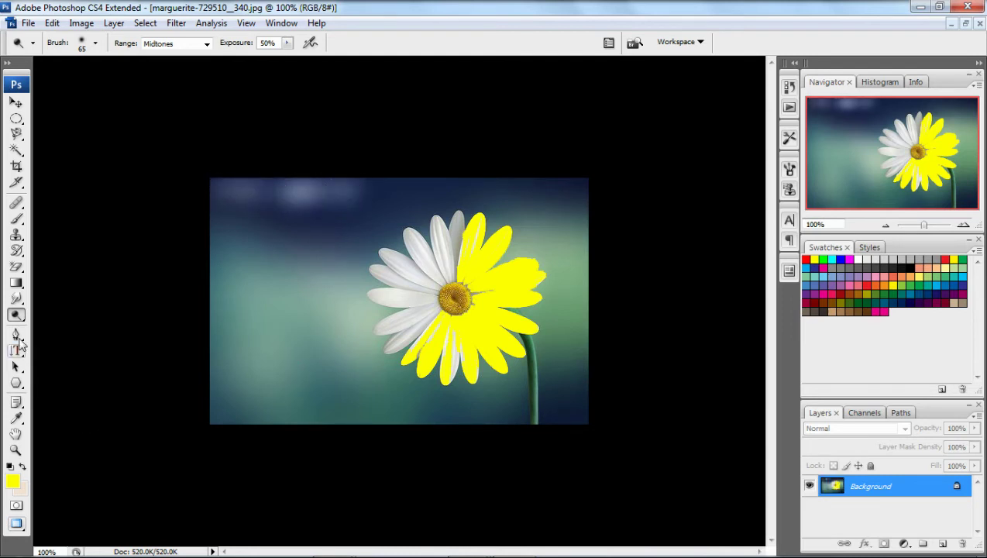
{"action": "left_click", "coordinate": [16, 314]}
{"action": "left_click", "coordinate": [66, 343]}
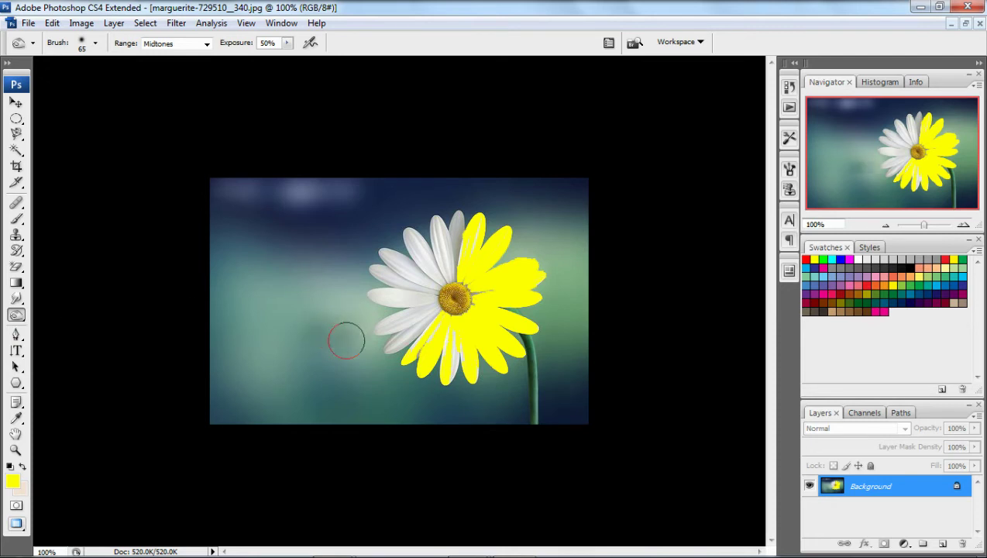
{"action": "mouse_move", "coordinate": [346, 340]}
{"action": "left_mouse_down"}
{"action": "mouse_move", "coordinate": [342, 312]}
{"action": "mouse_move", "coordinate": [330, 297]}
{"action": "mouse_move", "coordinate": [319, 302]}
{"action": "left_mouse_up"}
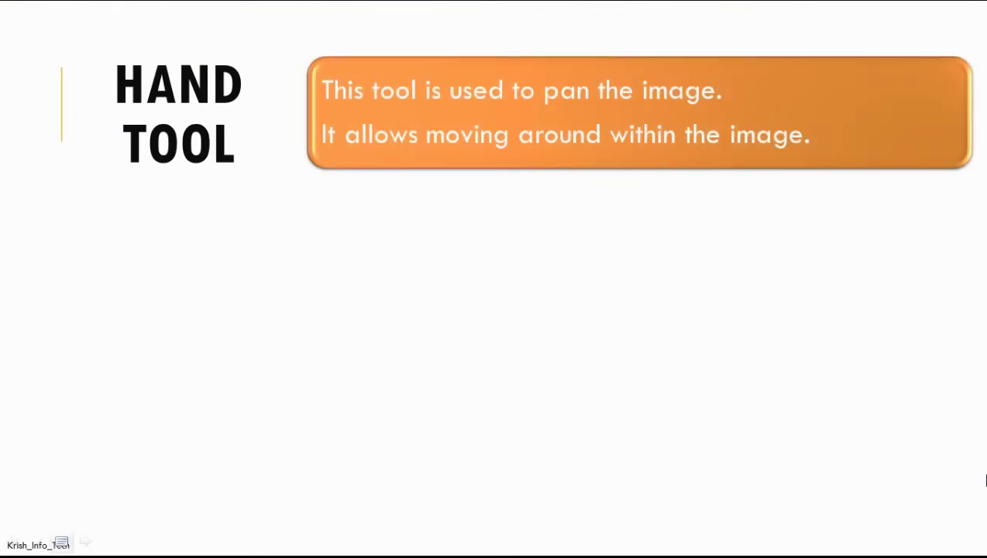
Switch back to Photoshop and use the Zoom tool to enlarge the daisy image to 200% and reduce it to 100%
{"action": "key", "text": "alt+Tab"}
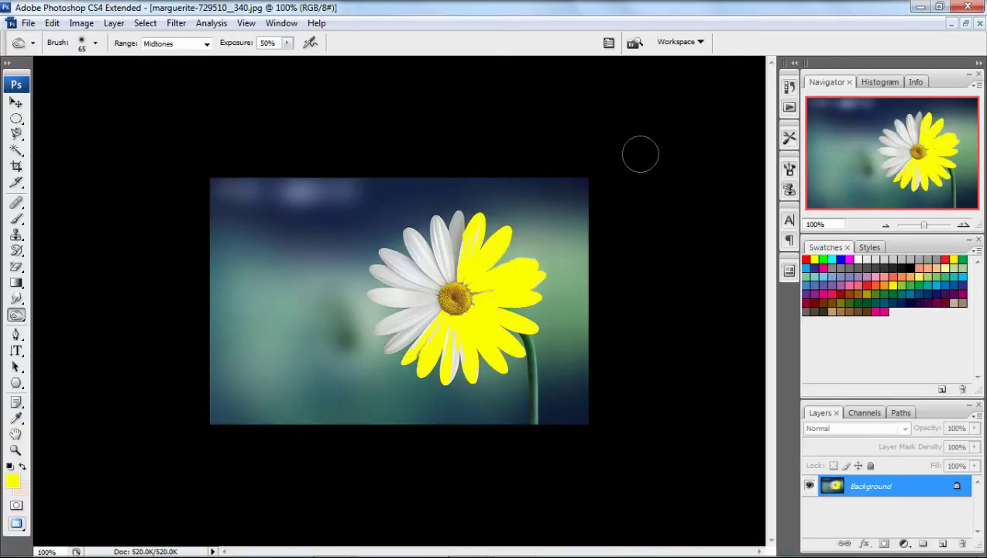
{"action": "left_click", "coordinate": [15, 434]}
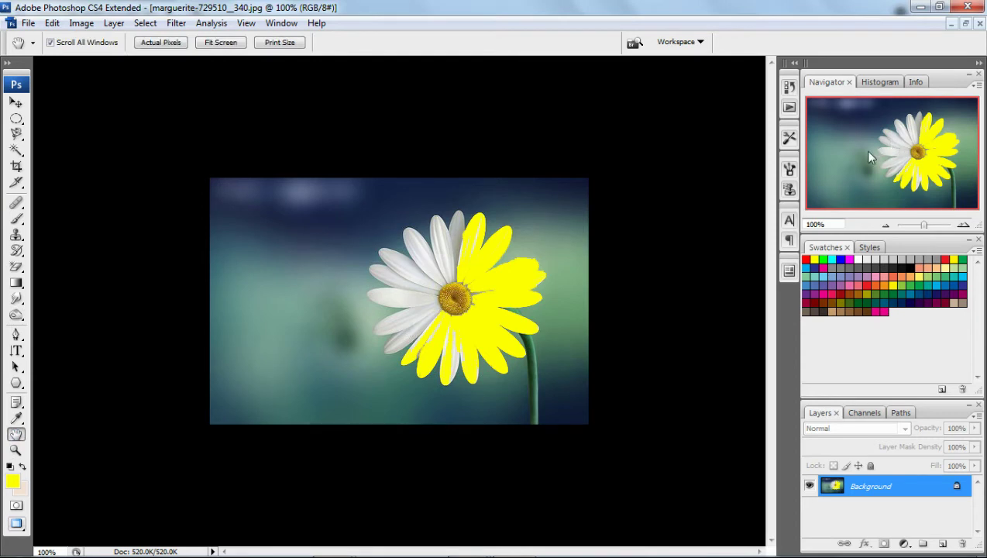
{"action": "left_click", "coordinate": [15, 450]}
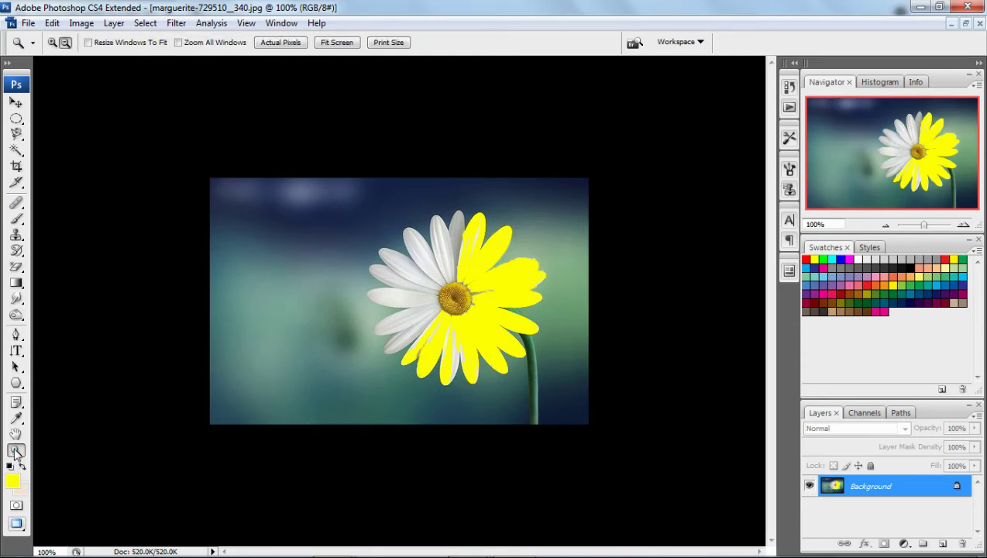
{"action": "left_click", "coordinate": [53, 42]}
{"action": "left_click", "coordinate": [308, 240]}
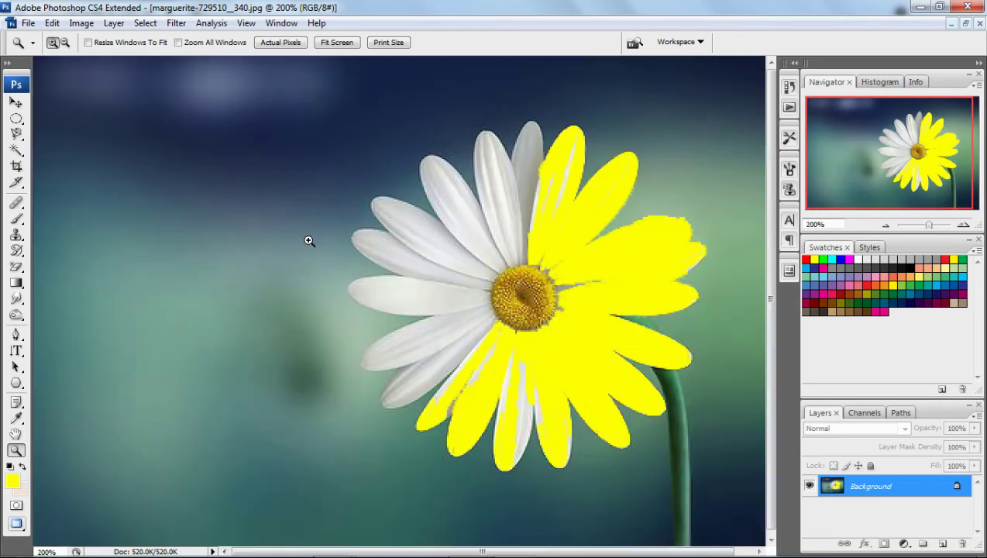
{"action": "left_click", "coordinate": [66, 42]}
{"action": "left_click", "coordinate": [402, 261]}
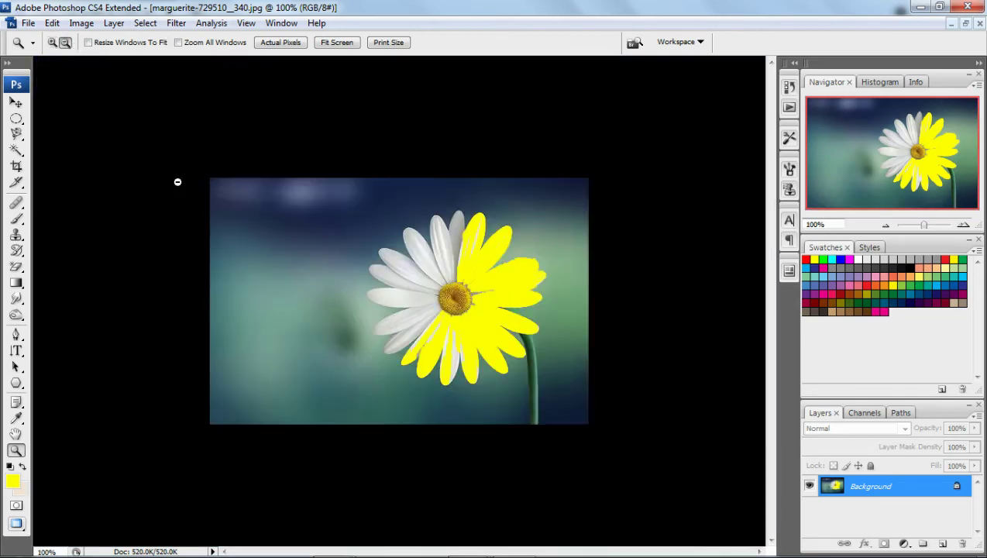
Magnify the daisy to 300%, shift the visible area onto the flower, and zoom in to 1300% beside its centre
{"action": "left_click", "coordinate": [53, 42]}
{"action": "left_click", "coordinate": [275, 276]}
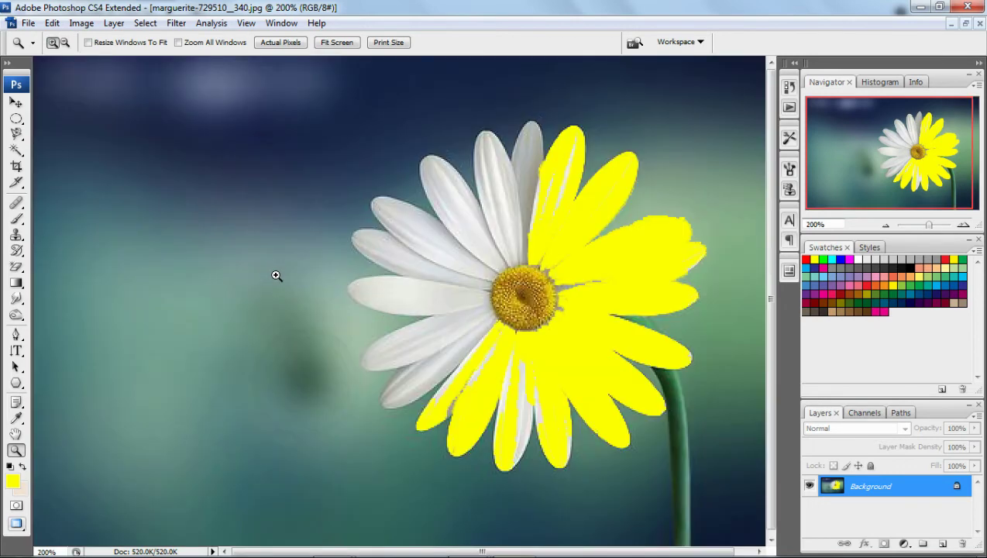
{"action": "left_click", "coordinate": [403, 300]}
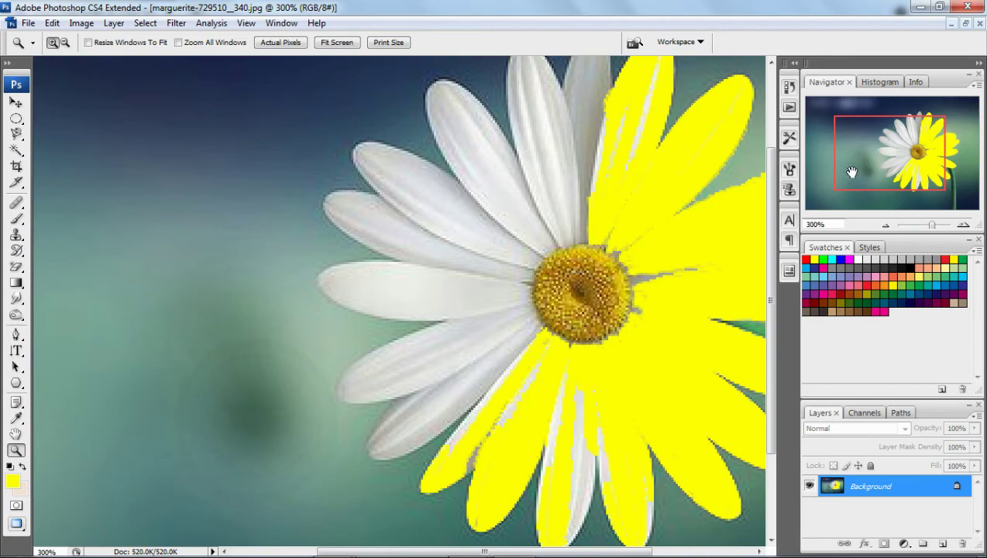
{"action": "left_click_drag", "start_coordinate": [848, 171], "coordinate": [886, 179]}
{"action": "left_click_drag", "start_coordinate": [843, 197], "coordinate": [885, 178]}
{"action": "left_click_drag", "start_coordinate": [587, 235], "coordinate": [463, 344]}
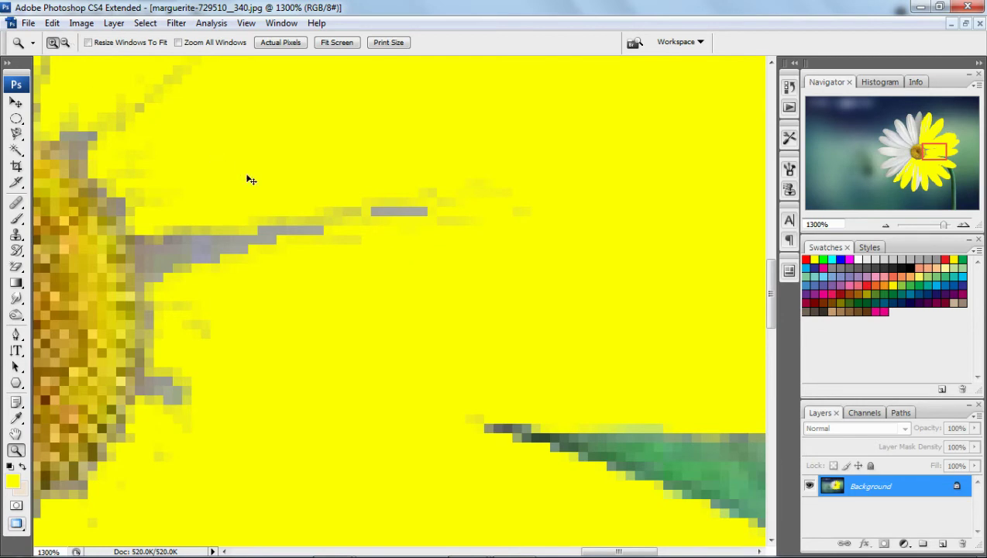
Zoom back out in stages from the magnified petals around the flower's centre
{"action": "left_click", "coordinate": [65, 44]}
{"action": "left_click", "coordinate": [346, 287]}
{"action": "left_click", "coordinate": [260, 301]}
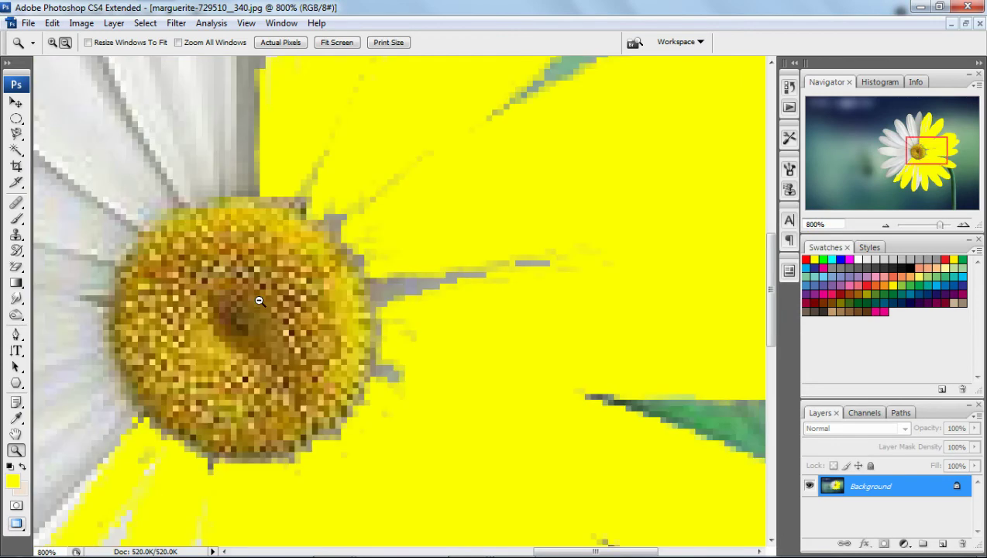
{"action": "left_click", "coordinate": [259, 301]}
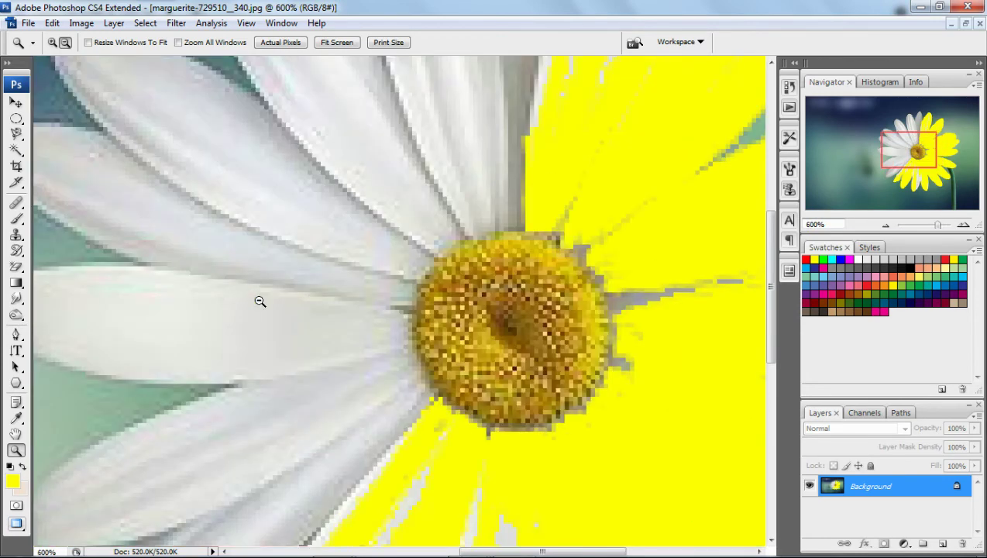
{"action": "left_click", "coordinate": [260, 301]}
{"action": "left_click", "coordinate": [259, 301]}
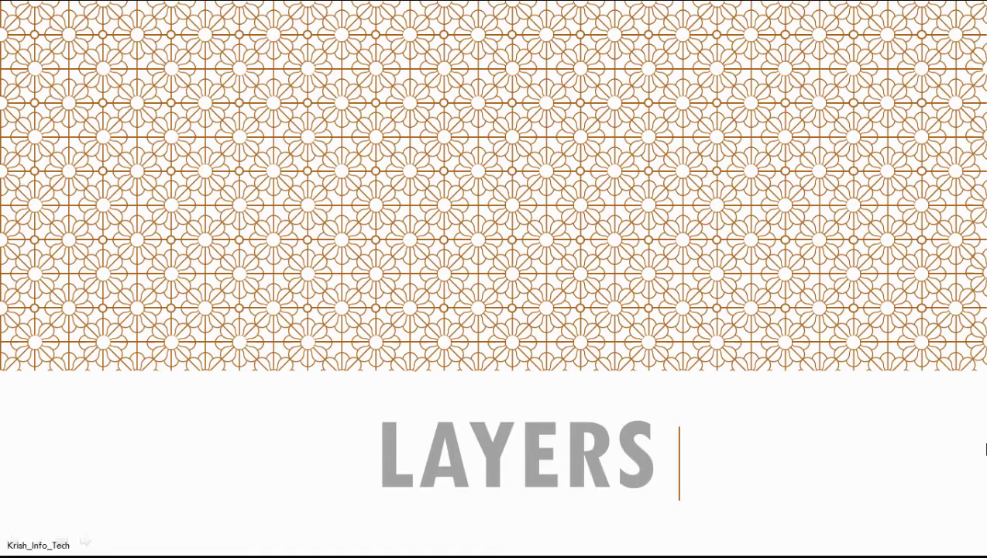
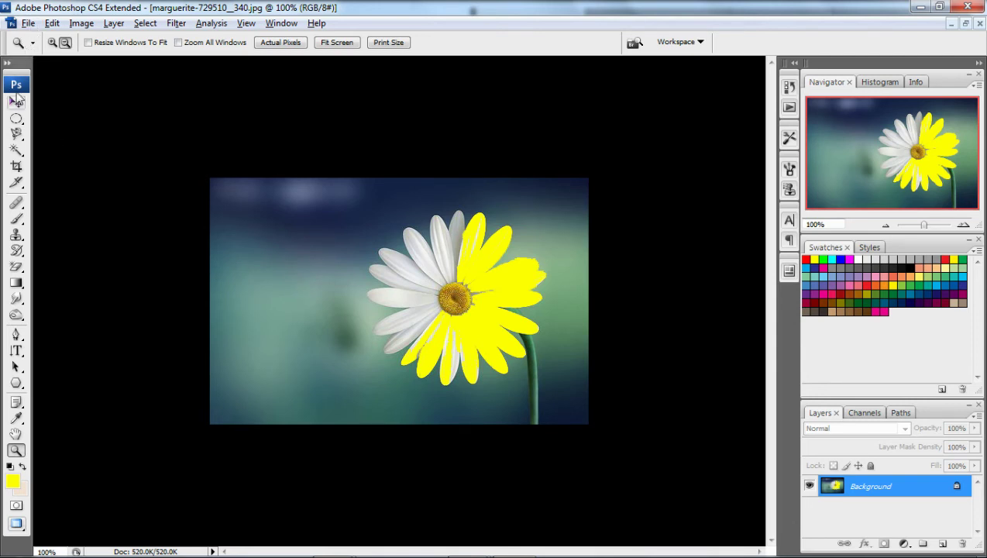
Select the whole daisy by tracing around its petals with the Magnetic Lasso tool
{"action": "left_click", "coordinate": [16, 135]}
{"action": "left_click", "coordinate": [14, 136]}
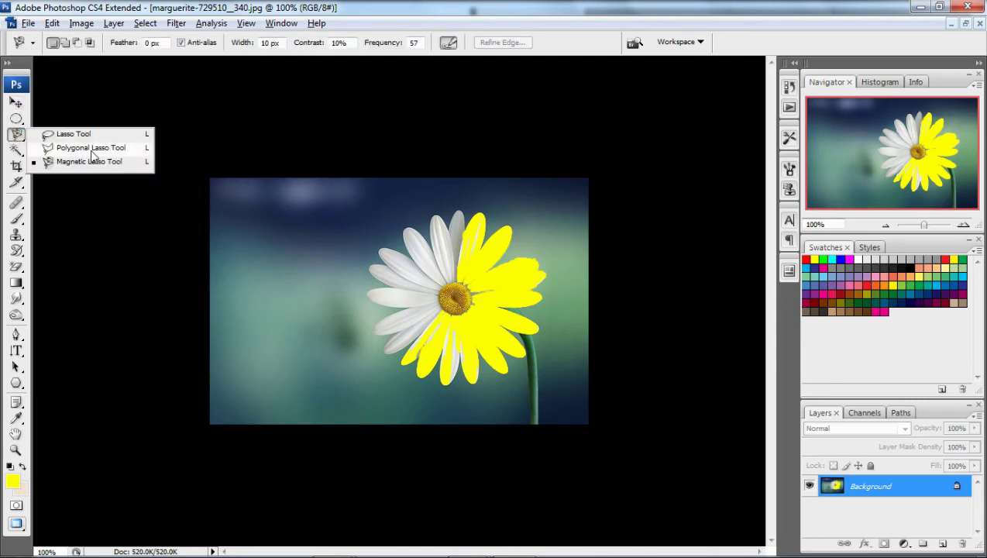
{"action": "left_click", "coordinate": [93, 166]}
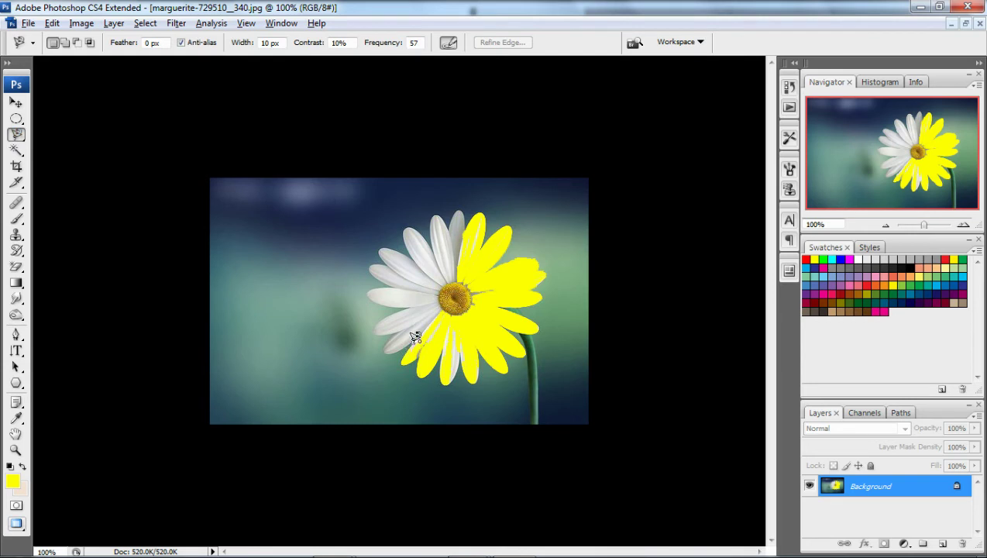
{"action": "left_click", "coordinate": [413, 342]}
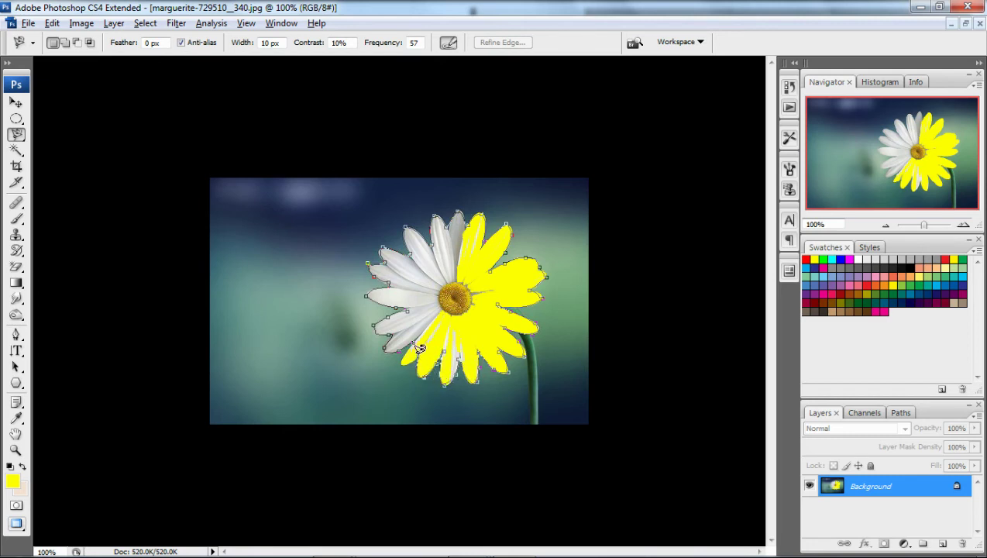
{"action": "double_click", "coordinate": [415, 339]}
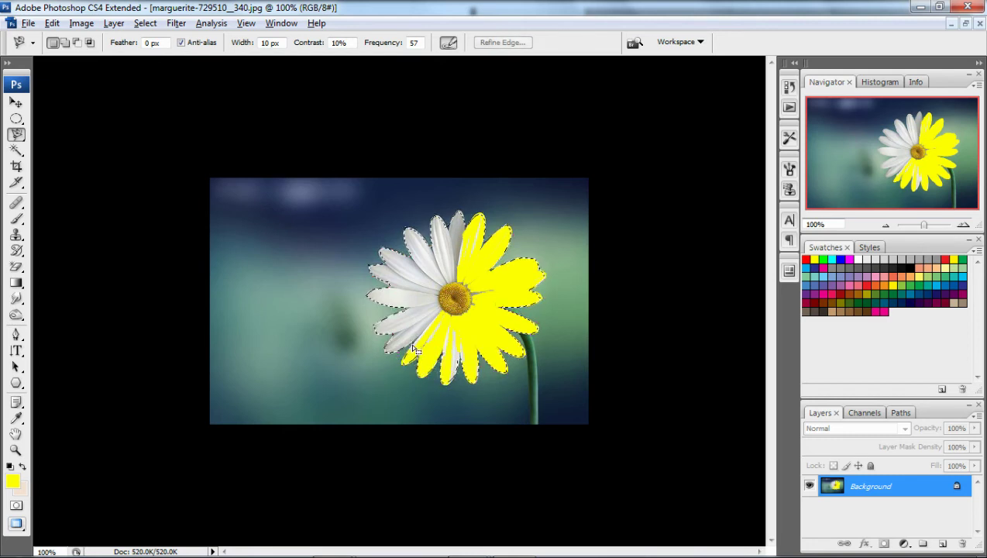
Copy the selected daisy and paste it onto a new layer
{"action": "left_click", "coordinate": [52, 23]}
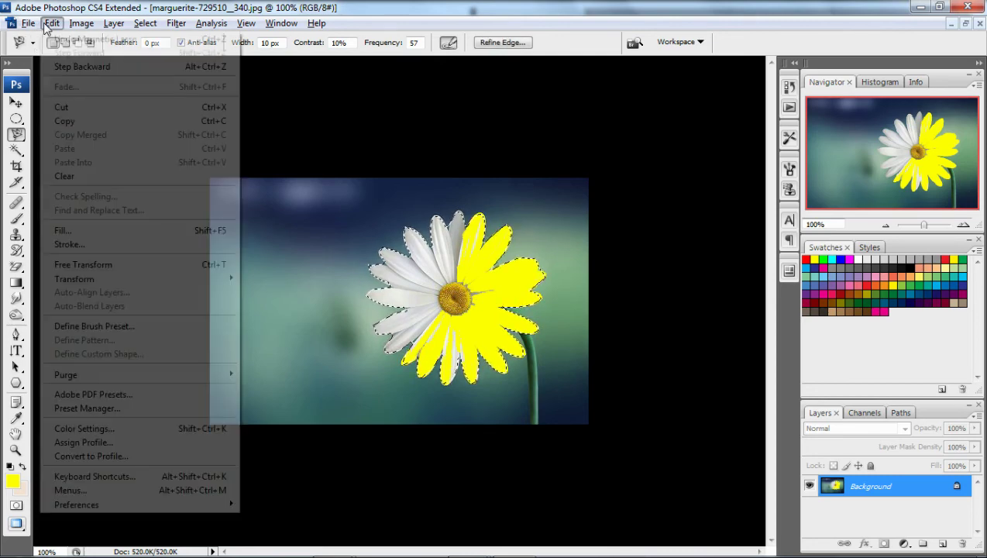
{"action": "left_click", "coordinate": [65, 121]}
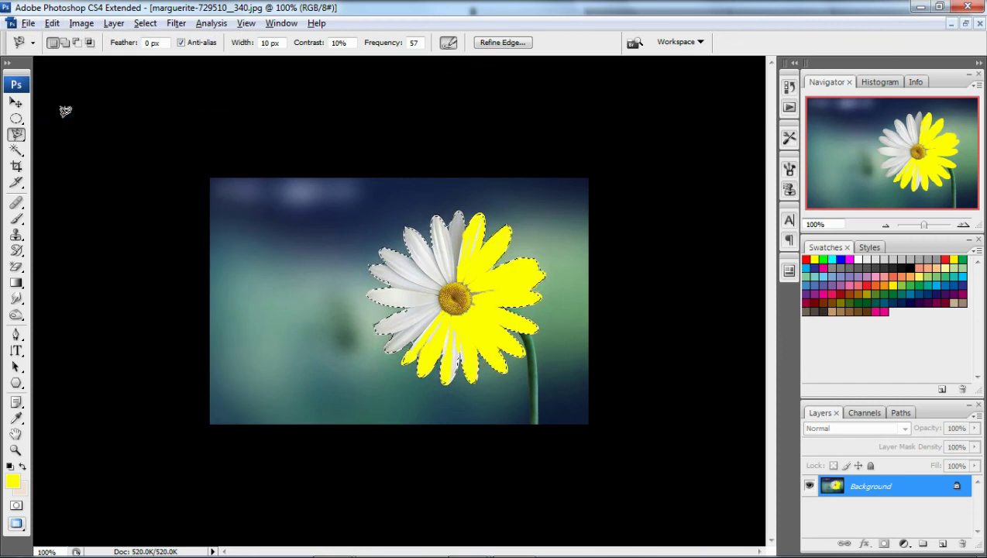
{"action": "left_click", "coordinate": [52, 23]}
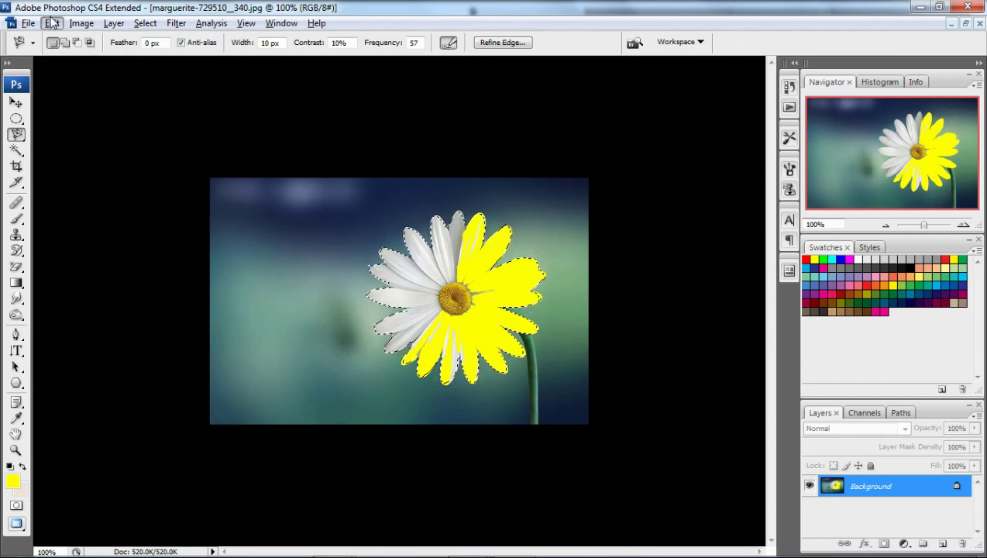
{"action": "left_click", "coordinate": [78, 147]}
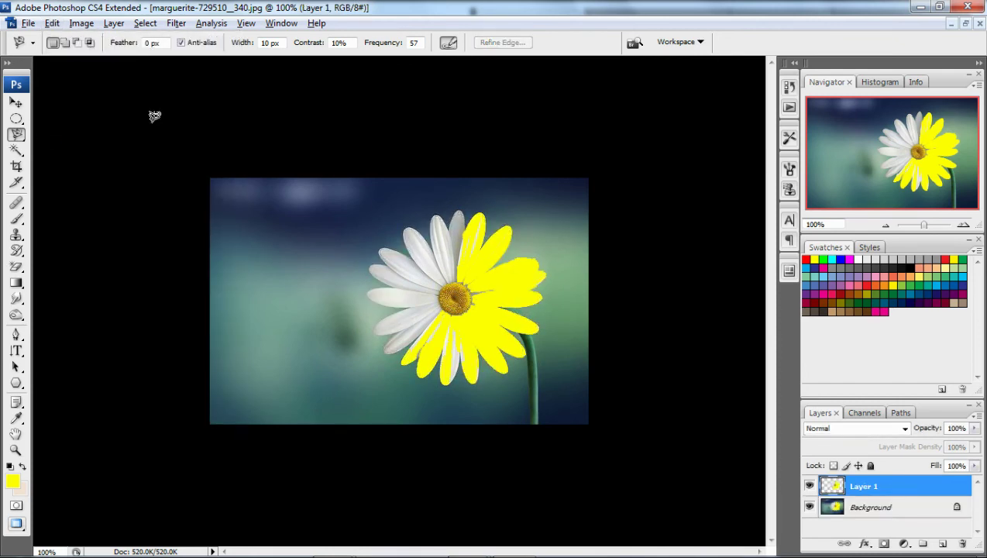
Scale the pasted daisy to 73.9% width and 65.4% height and place it lower left of the original, at about X 224, Y 284.5 px
{"action": "left_click", "coordinate": [16, 102]}
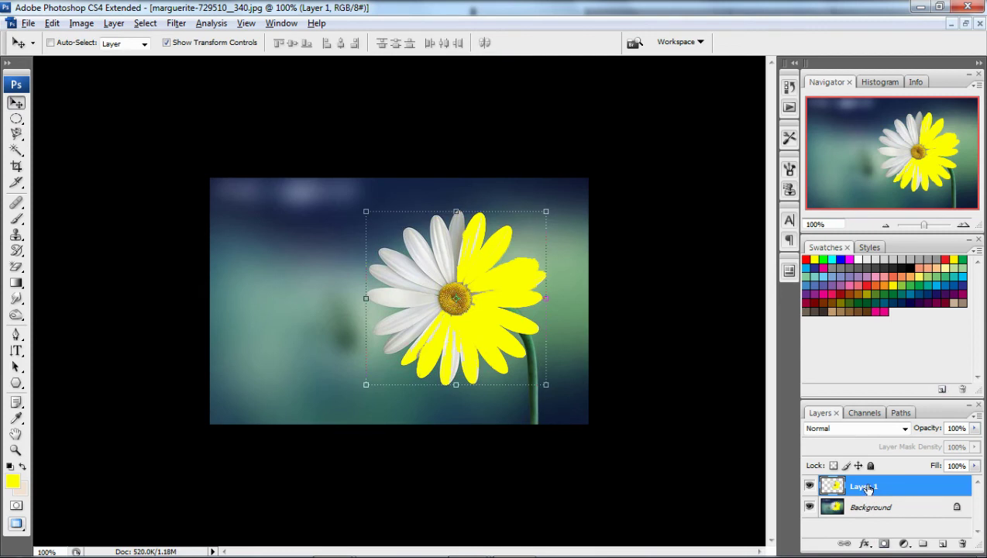
{"action": "left_click_drag", "start_coordinate": [475, 275], "coordinate": [344, 335]}
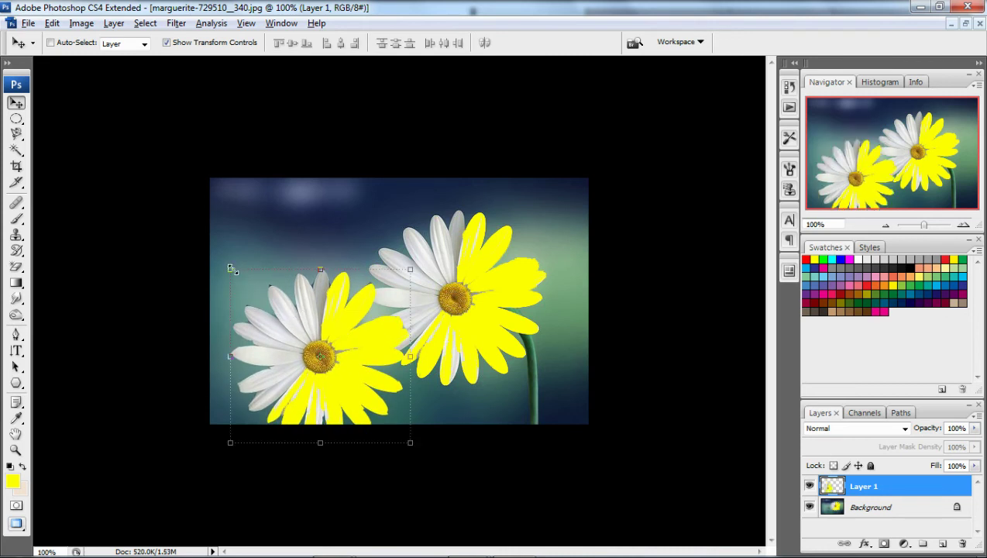
{"action": "left_click_drag", "start_coordinate": [230, 268], "coordinate": [277, 330]}
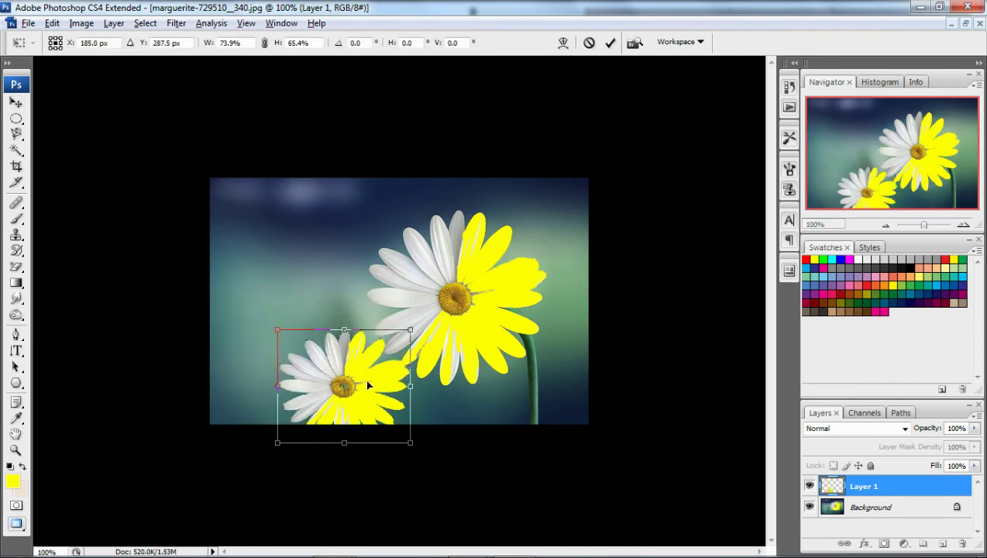
{"action": "left_click_drag", "start_coordinate": [368, 385], "coordinate": [395, 383]}
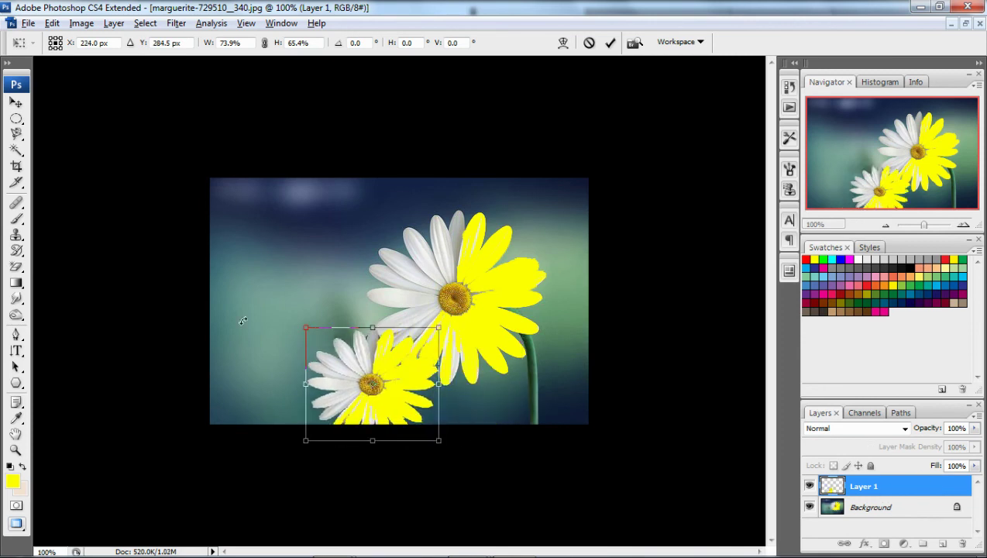
{"action": "left_click", "coordinate": [52, 23]}
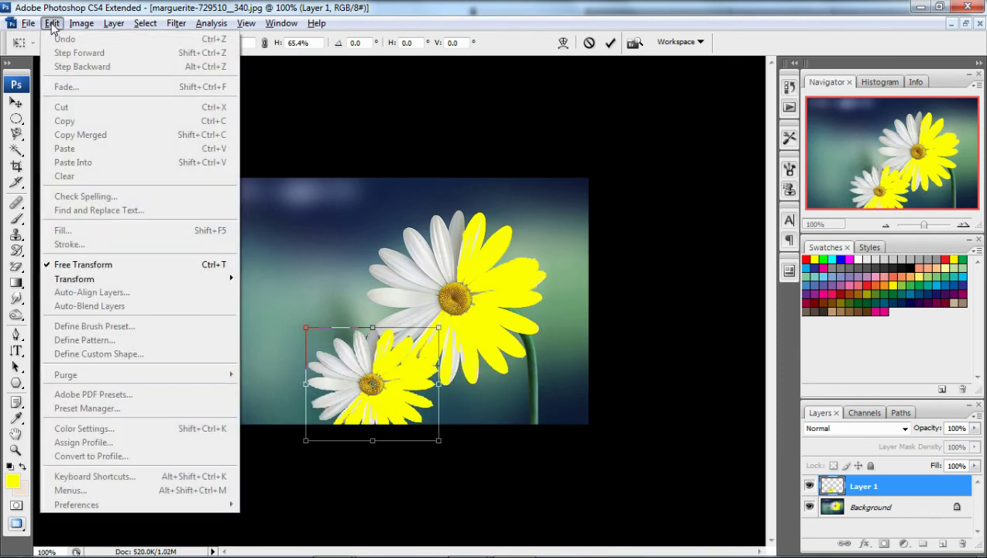
{"action": "left_click", "coordinate": [425, 203]}
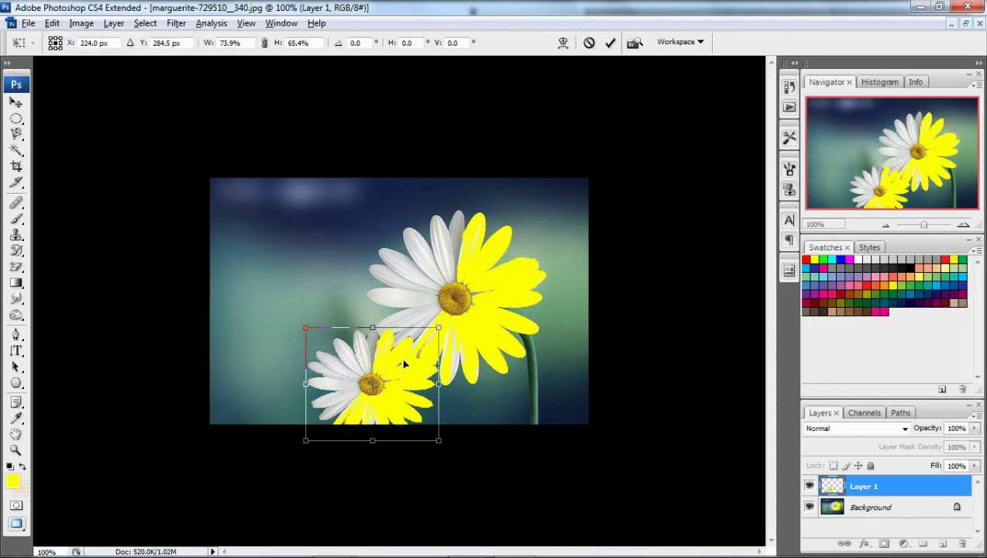
{"action": "key", "text": "Return"}
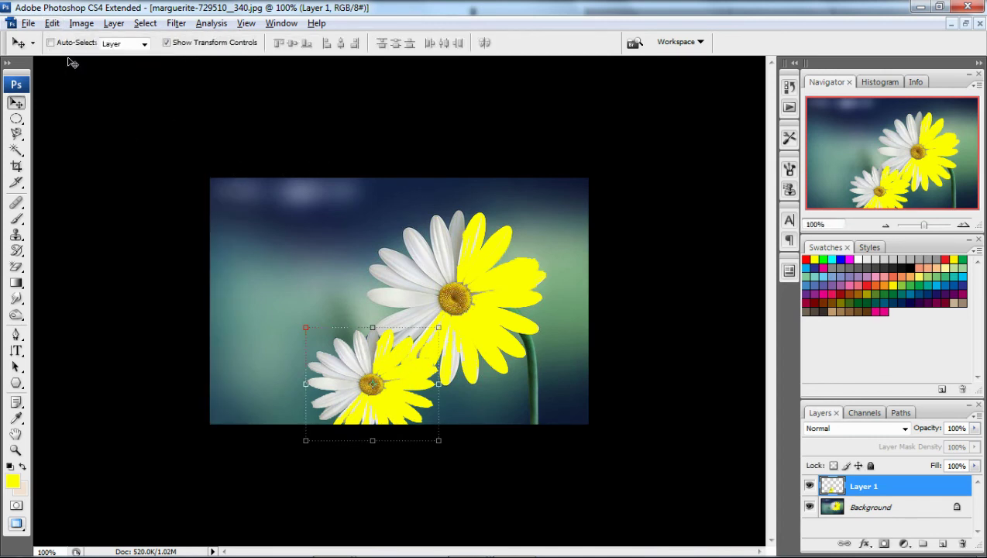
Paste a second copy of the daisy and move it to the image's upper-left area
{"action": "left_click", "coordinate": [52, 23]}
{"action": "left_click", "coordinate": [65, 148]}
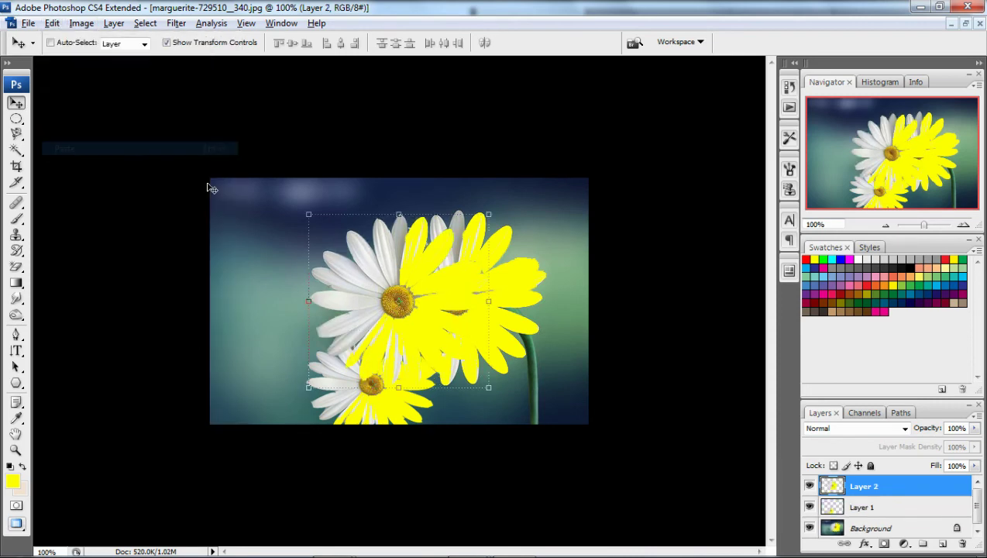
{"action": "left_click_drag", "start_coordinate": [430, 280], "coordinate": [302, 253]}
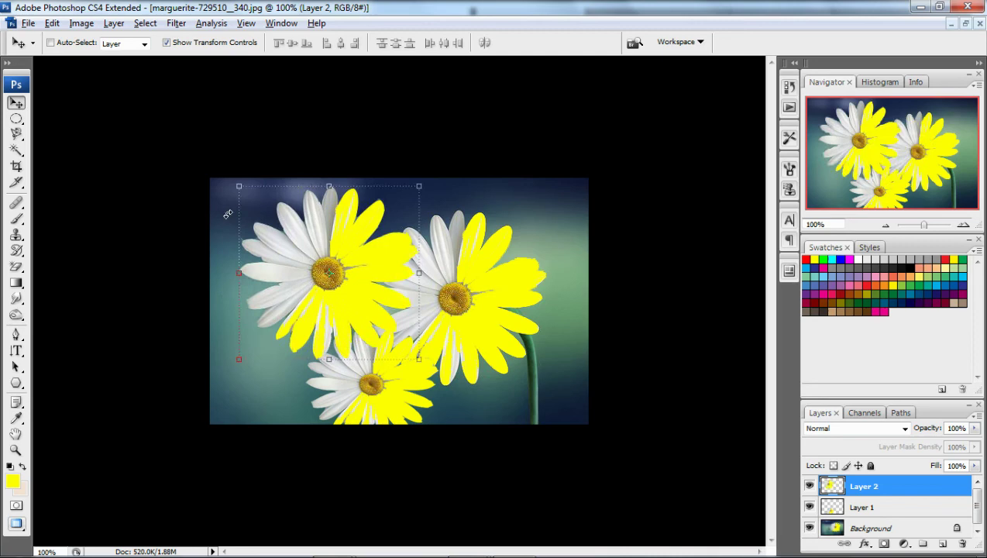
Paste a third daisy, scale it to 54.2% width and 53.3% height, and apply it in the image's upper-right corner
{"action": "left_click", "coordinate": [52, 23]}
{"action": "left_click", "coordinate": [77, 149]}
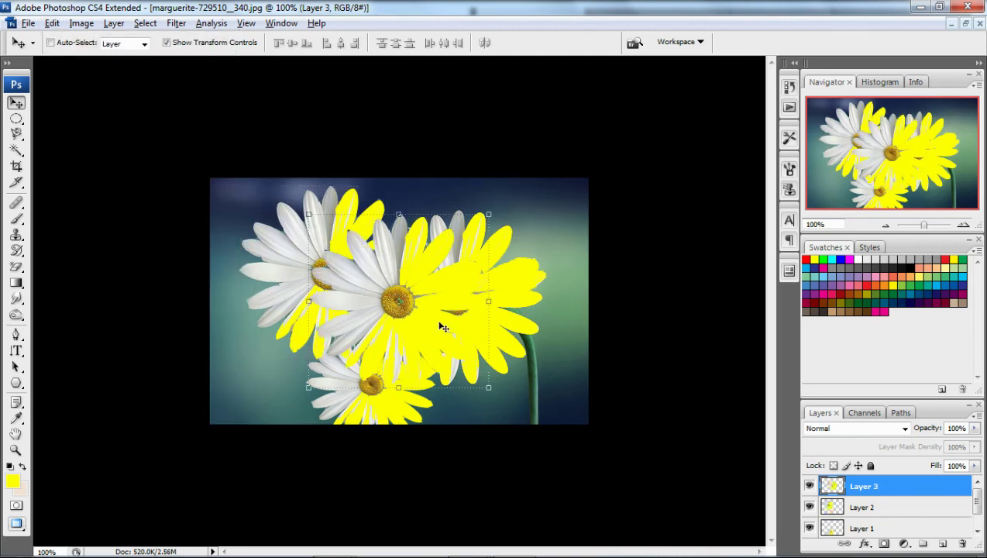
{"action": "left_click_drag", "start_coordinate": [309, 214], "coordinate": [391, 295]}
{"action": "left_click_drag", "start_coordinate": [460, 350], "coordinate": [568, 246]}
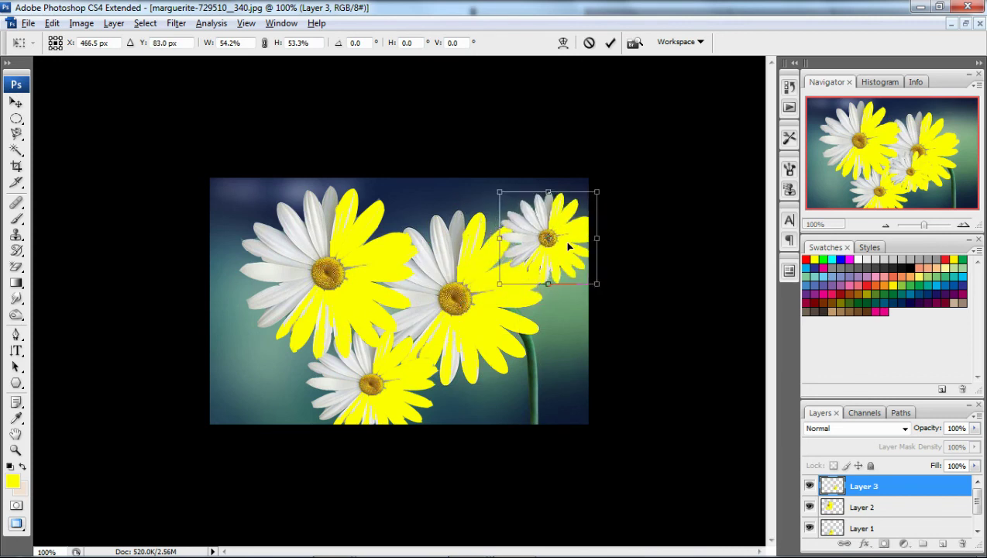
{"action": "scroll", "coordinate": [879, 513], "scroll_direction": "down", "scroll_amount": 1}
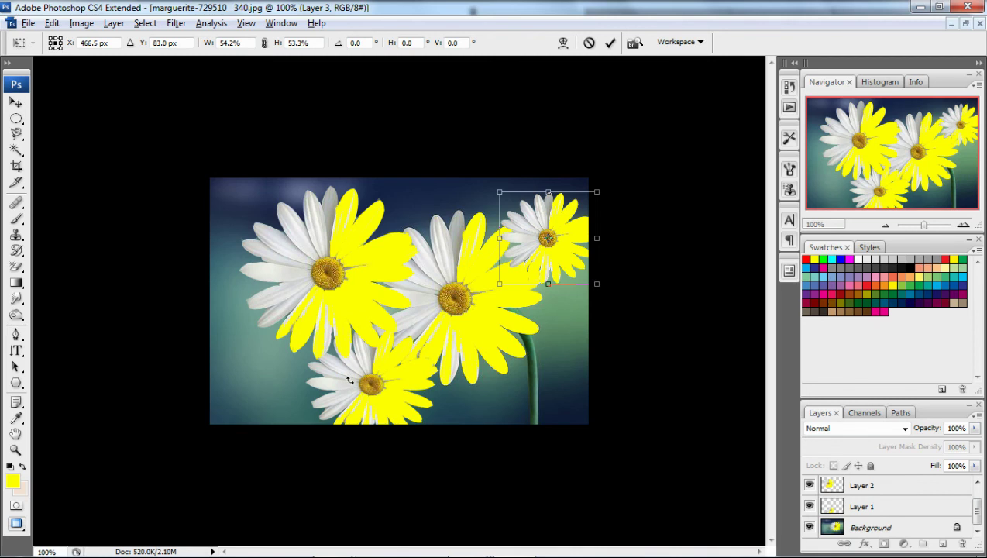
{"action": "left_click", "coordinate": [16, 102]}
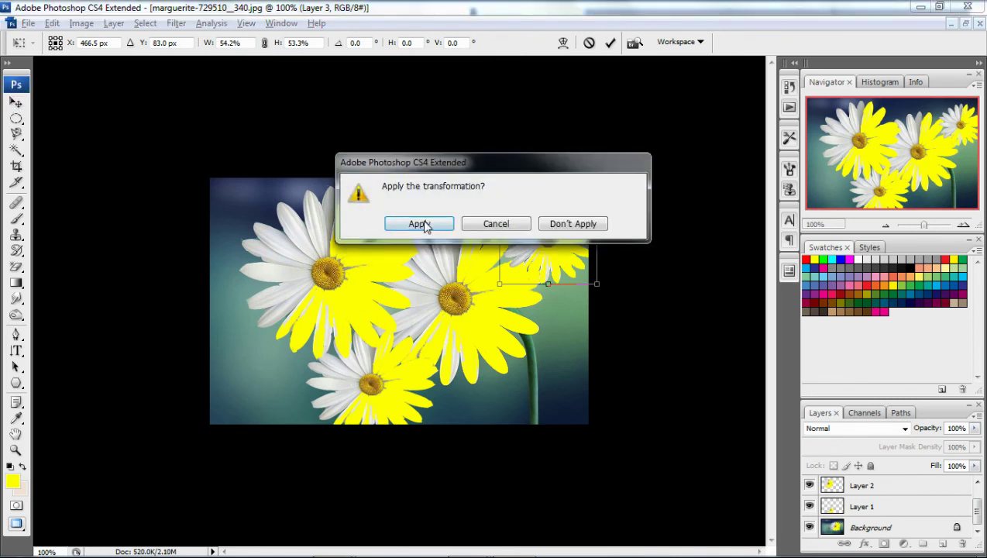
{"action": "left_click", "coordinate": [422, 225]}
Reposition the small upper-right daisy so it sits fully inside the image's edges
{"action": "key", "text": "ctrl+z"}
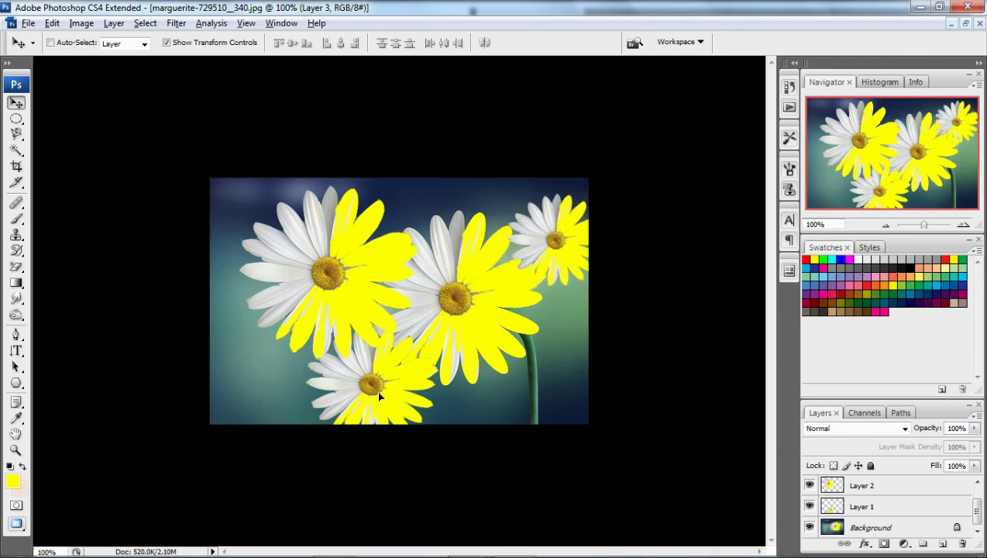
{"action": "key", "text": "ctrl+z"}
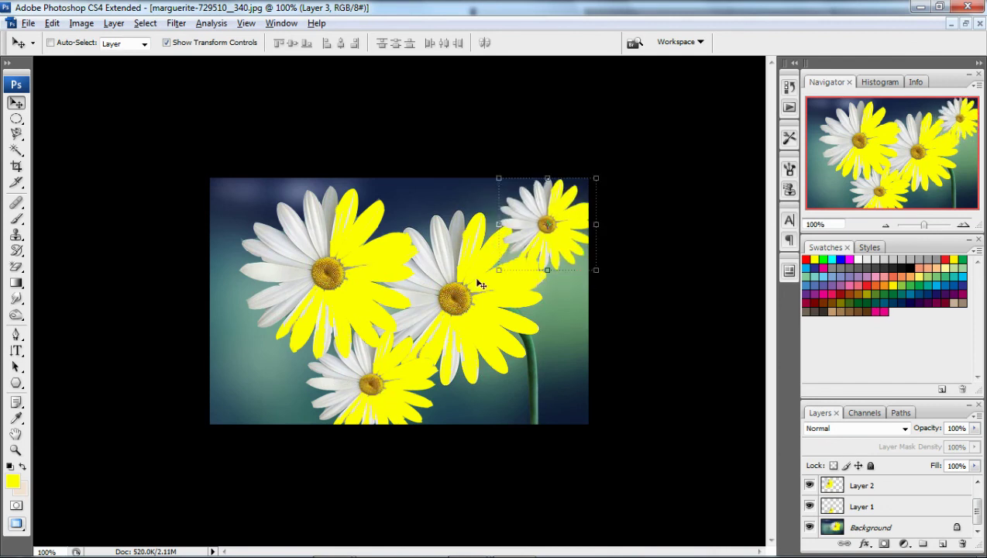
{"action": "left_click_drag", "start_coordinate": [537, 235], "coordinate": [529, 243]}
{"action": "scroll", "coordinate": [891, 513], "scroll_direction": "up", "scroll_amount": 1}
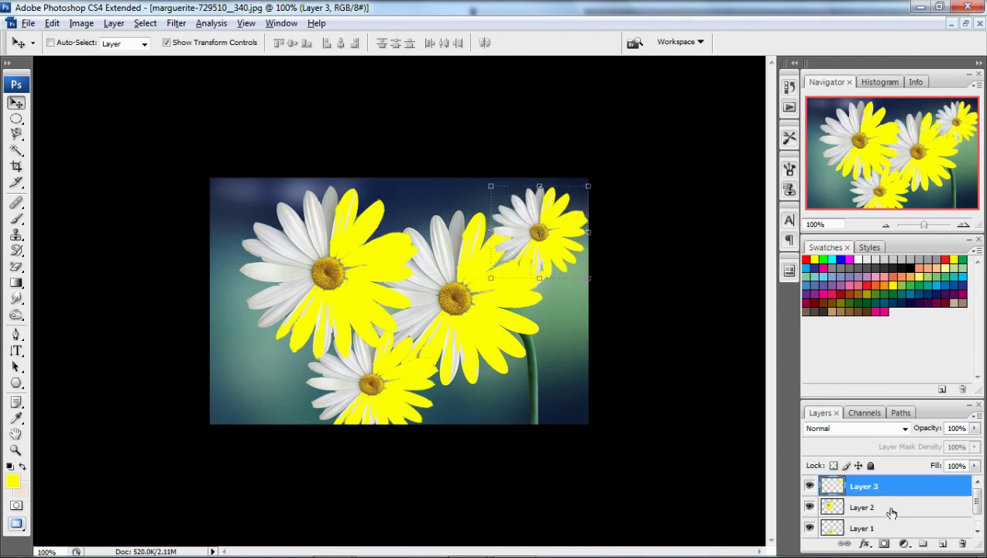
Shift the lower daisy on Layer 1 slightly to the left and add a new blank layer above it
{"action": "scroll", "coordinate": [846, 487], "scroll_direction": "down", "scroll_amount": 1}
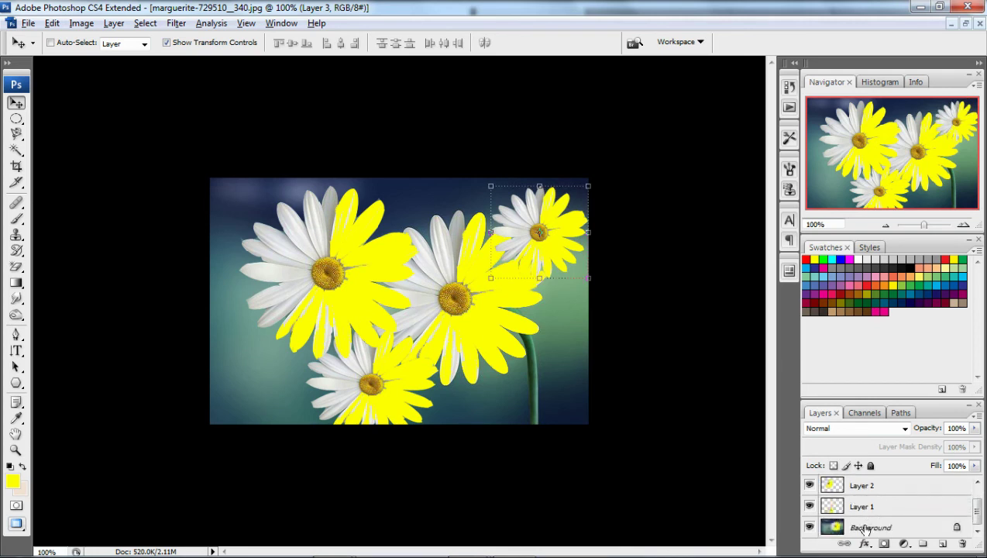
{"action": "left_click", "coordinate": [862, 508]}
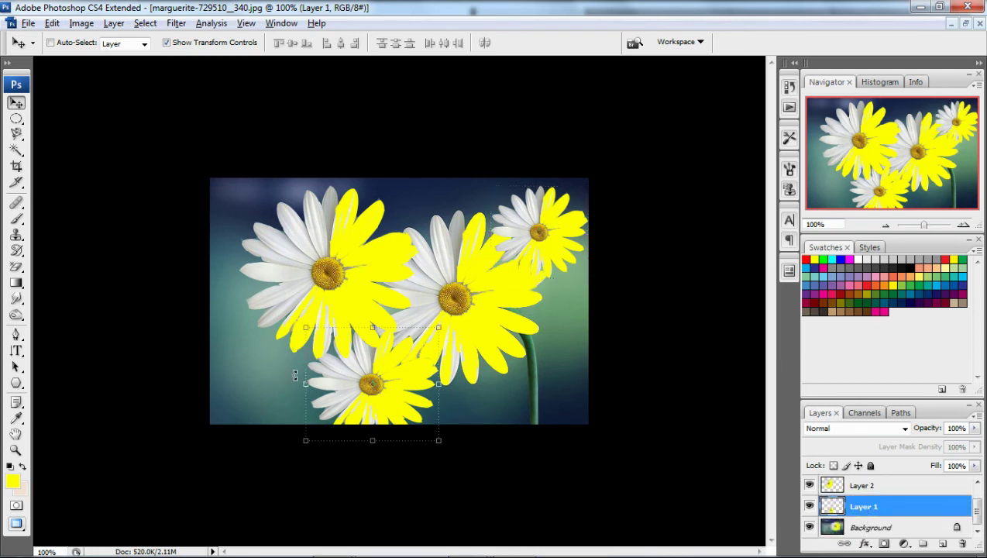
{"action": "mouse_move", "coordinate": [346, 383]}
{"action": "left_mouse_down"}
{"action": "mouse_move", "coordinate": [287, 392]}
{"action": "mouse_move", "coordinate": [342, 383]}
{"action": "left_mouse_up"}
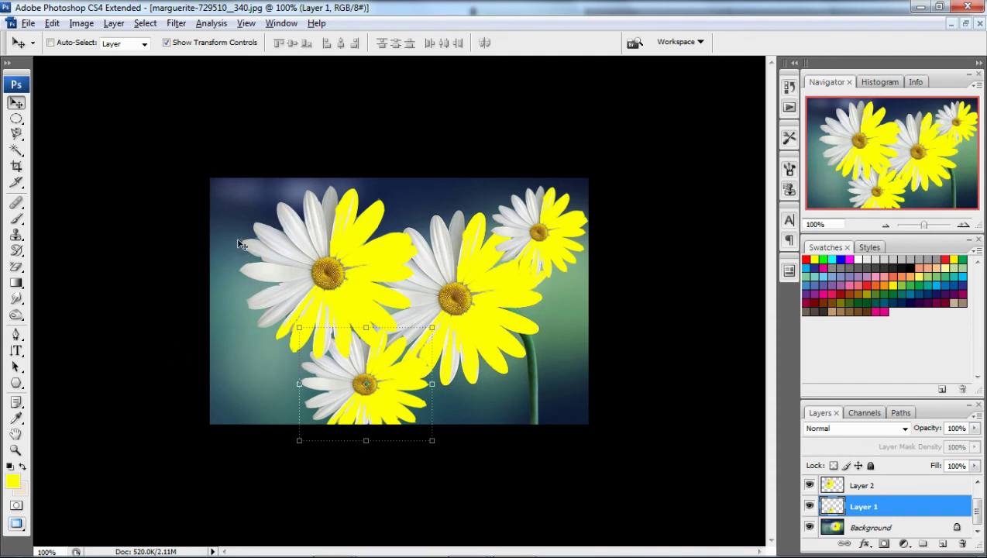
{"action": "left_click", "coordinate": [945, 544]}
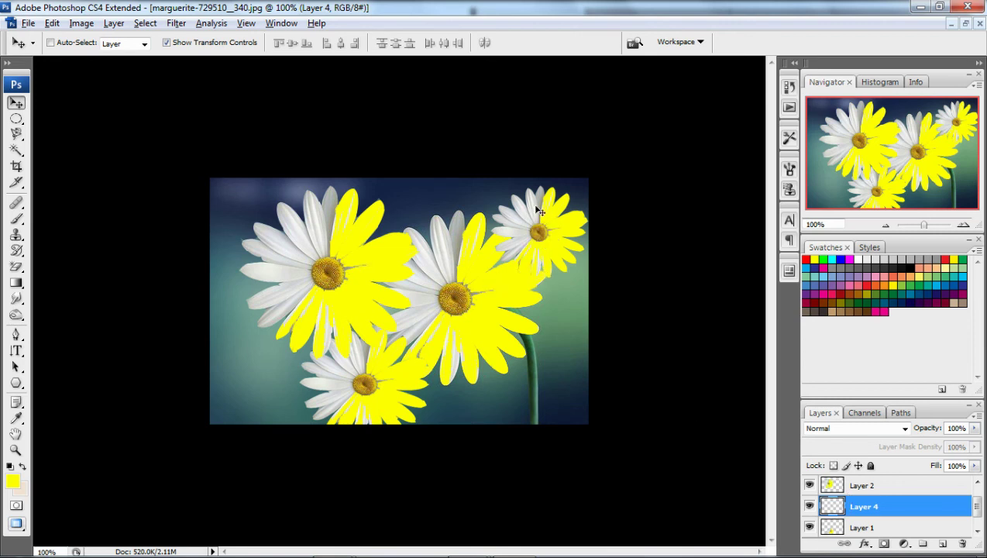
Hide and show the small upper-right daisy on Layer 3 twice
{"action": "scroll", "coordinate": [889, 487], "scroll_direction": "up", "scroll_amount": 1}
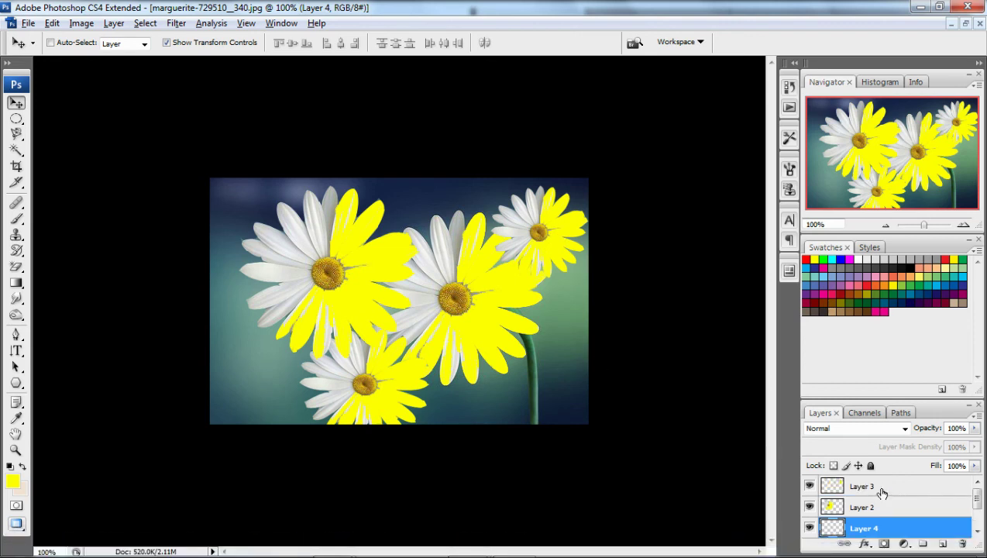
{"action": "left_click", "coordinate": [880, 487]}
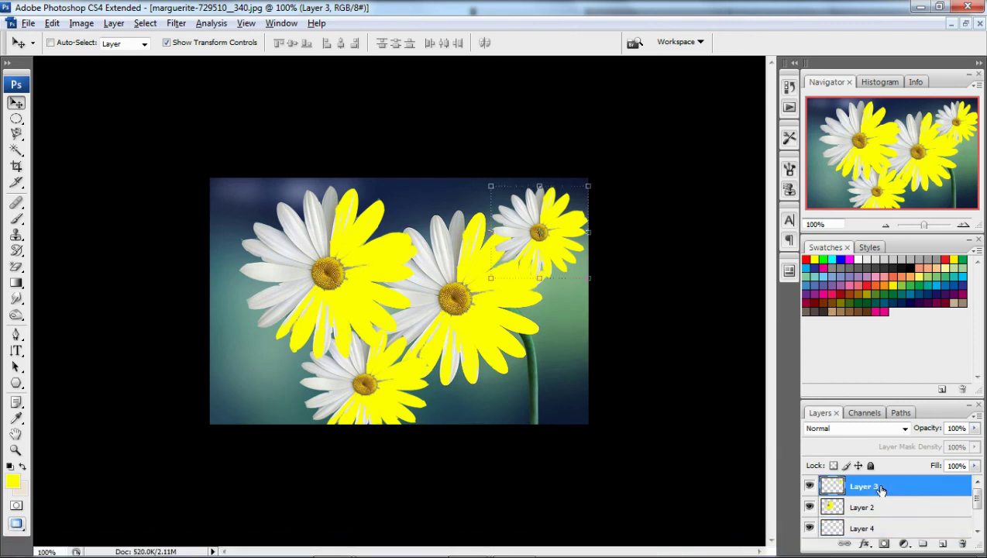
{"action": "left_click", "coordinate": [809, 485]}
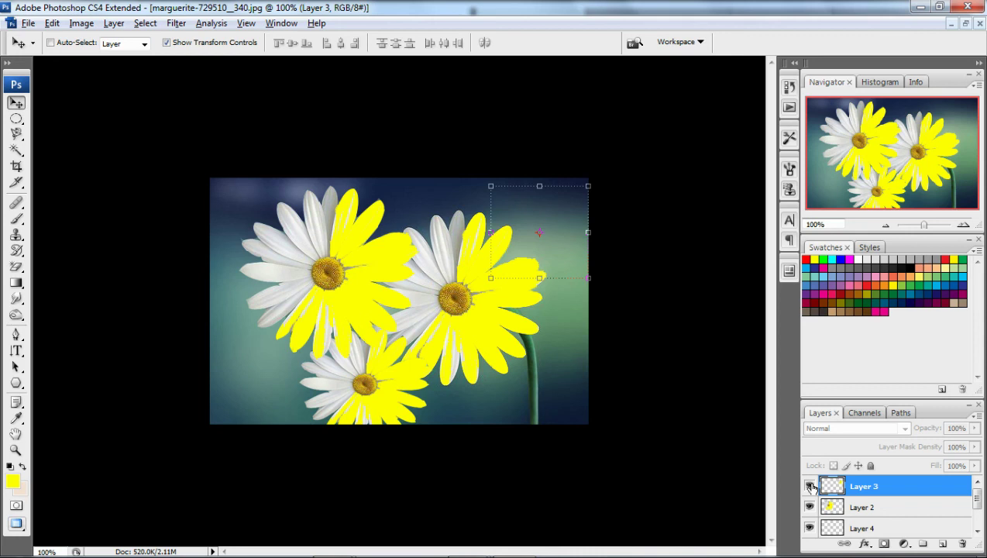
{"action": "left_click", "coordinate": [809, 486]}
{"action": "left_click", "coordinate": [810, 486]}
{"action": "left_click", "coordinate": [810, 485]}
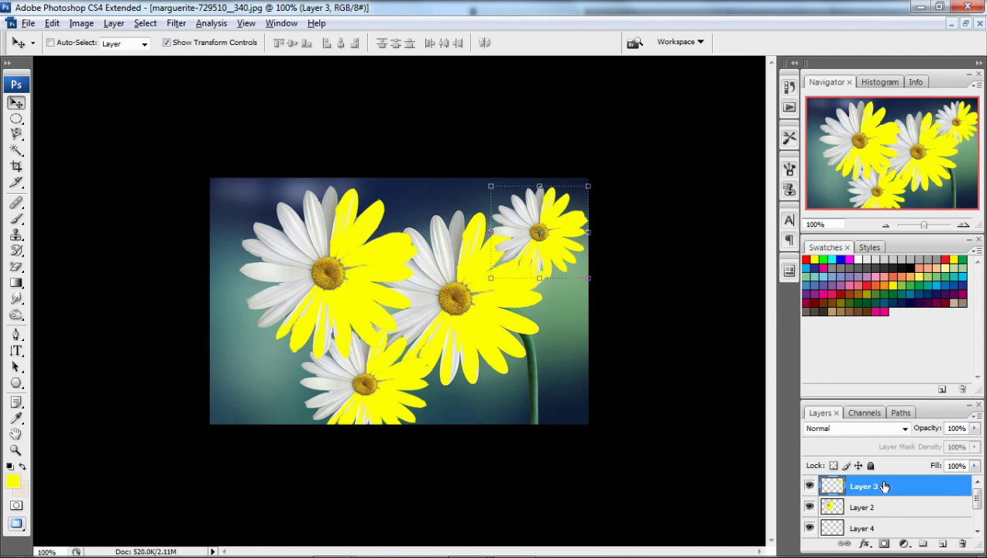
{"action": "mouse_move", "coordinate": [894, 485]}
{"action": "left_mouse_down"}
{"action": "mouse_move", "coordinate": [896, 524]}
{"action": "mouse_move", "coordinate": [897, 485]}
{"action": "left_mouse_up"}
Delete the blank Layer 4 that sits between Layer 2 and Layer 1
{"action": "left_click", "coordinate": [882, 529]}
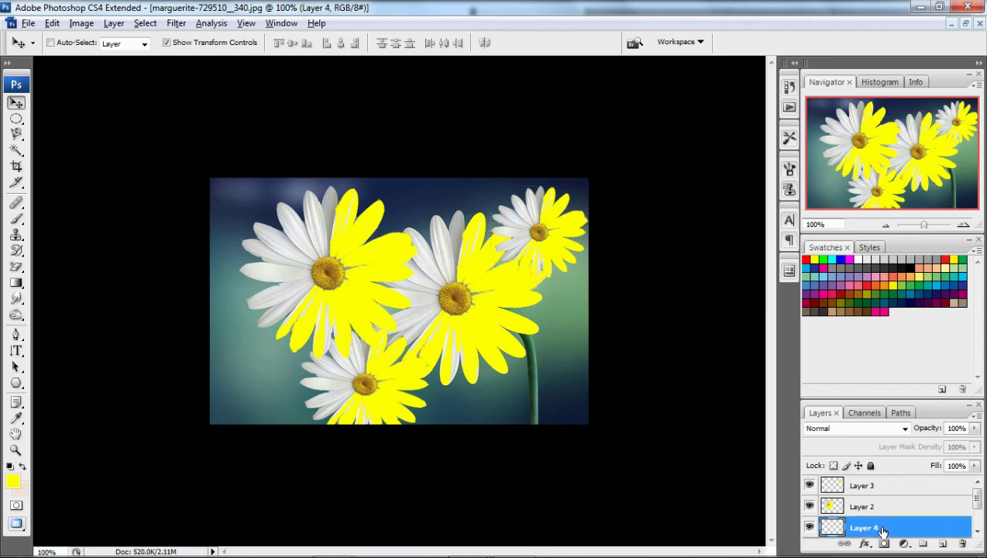
{"action": "scroll", "coordinate": [884, 523], "scroll_direction": "down", "scroll_amount": 1}
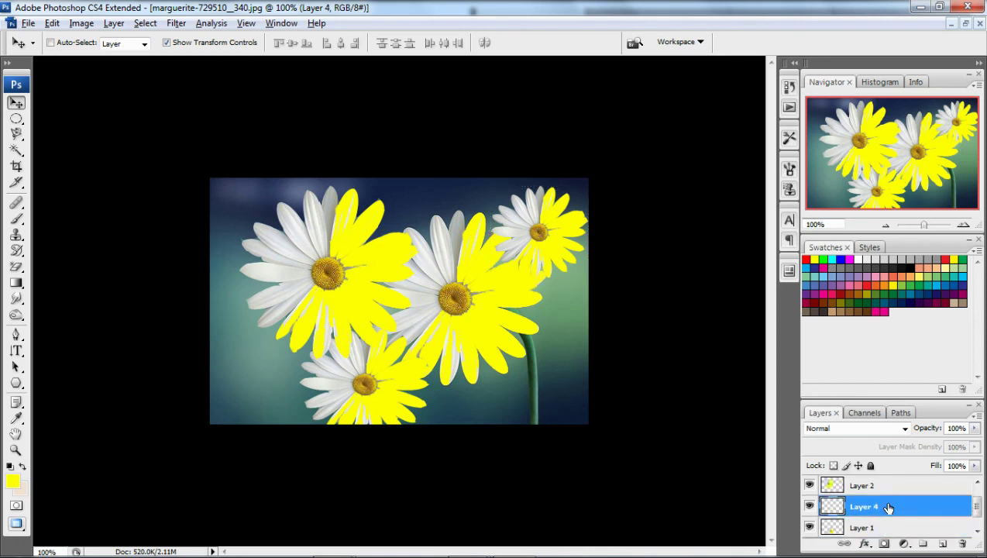
{"action": "right_click", "coordinate": [889, 508]}
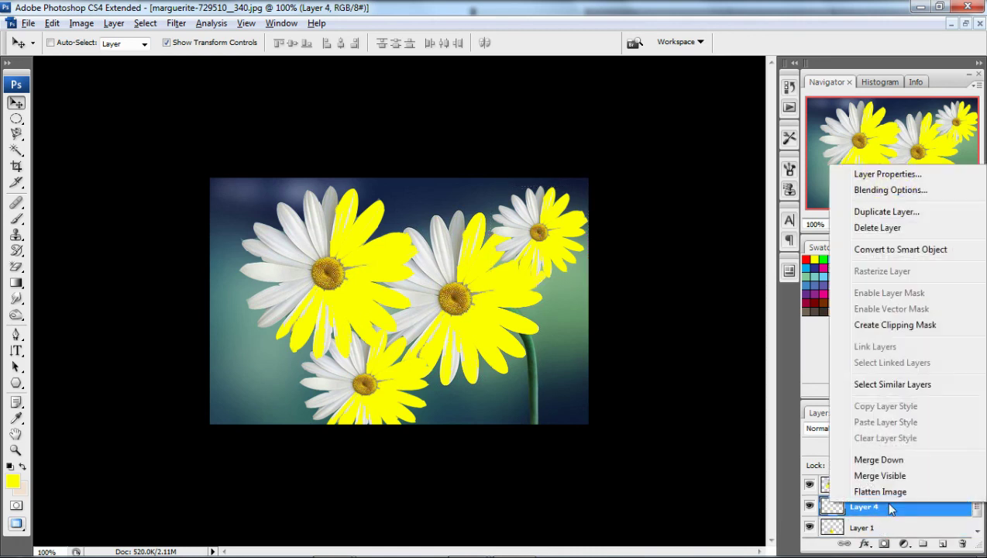
{"action": "left_click", "coordinate": [872, 233]}
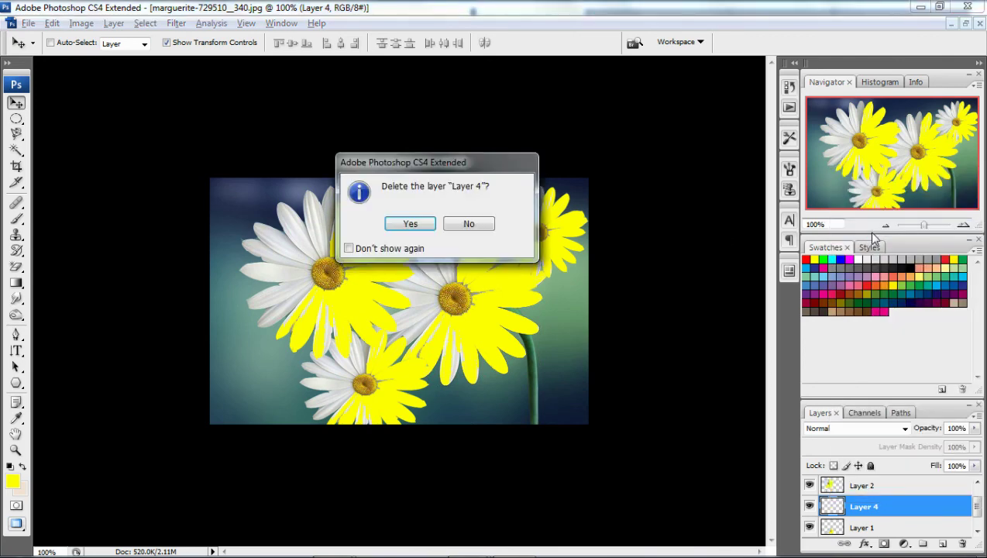
{"action": "left_click", "coordinate": [410, 224]}
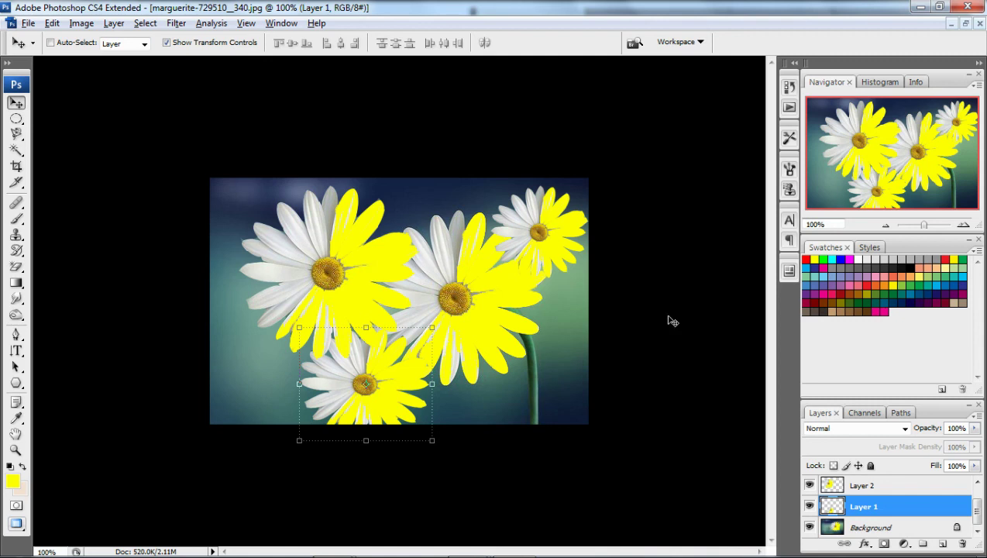
Create a new layer group above Layer 1 and move Layer 2 and Layer 1 into it, with Layer 1 on top
{"action": "left_click", "coordinate": [921, 544]}
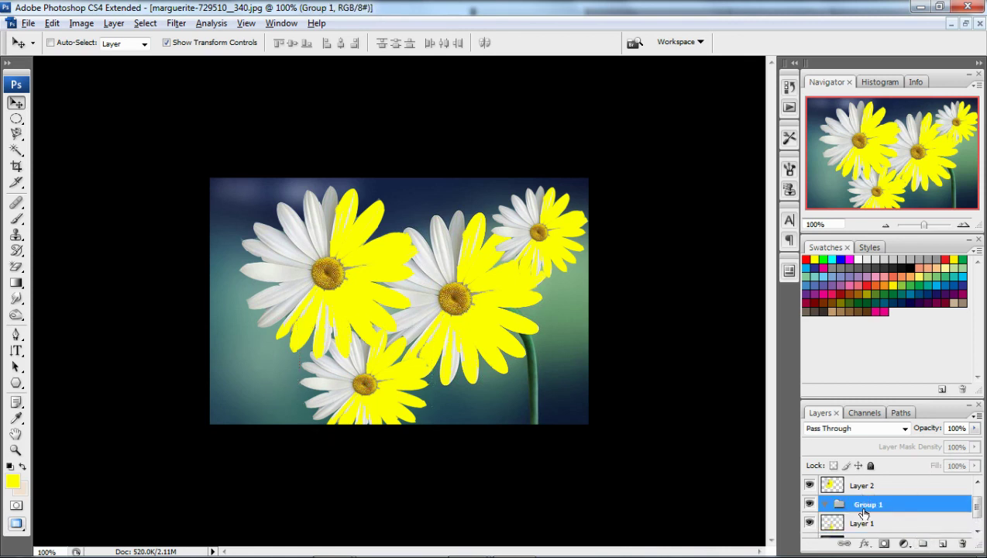
{"action": "left_click_drag", "start_coordinate": [861, 487], "coordinate": [898, 505]}
{"action": "left_click", "coordinate": [899, 504]}
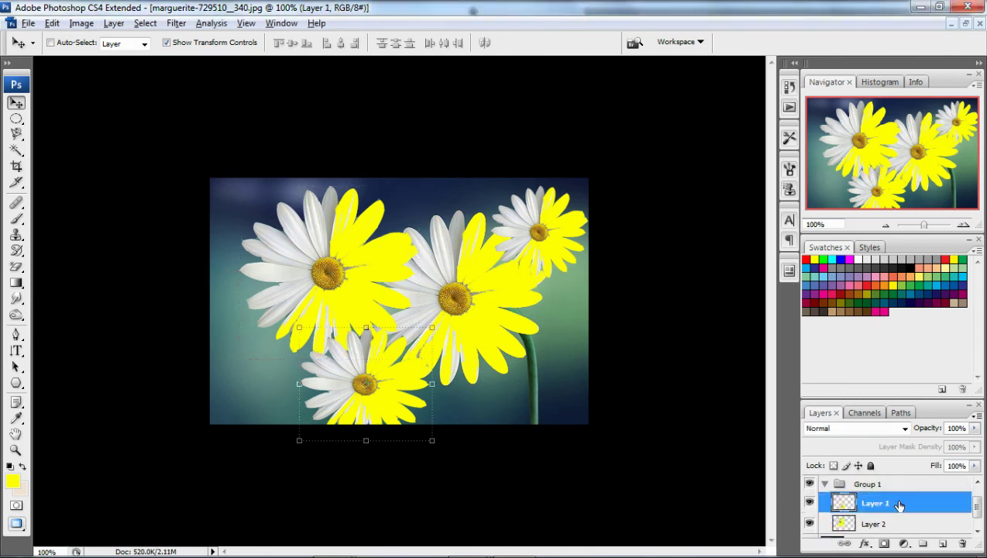
Hide and show the layer group containing Layer 1 and Layer 2 twice
{"action": "scroll", "coordinate": [898, 505], "scroll_direction": "down", "scroll_amount": 1}
{"action": "scroll", "coordinate": [898, 505], "scroll_direction": "up", "scroll_amount": 2}
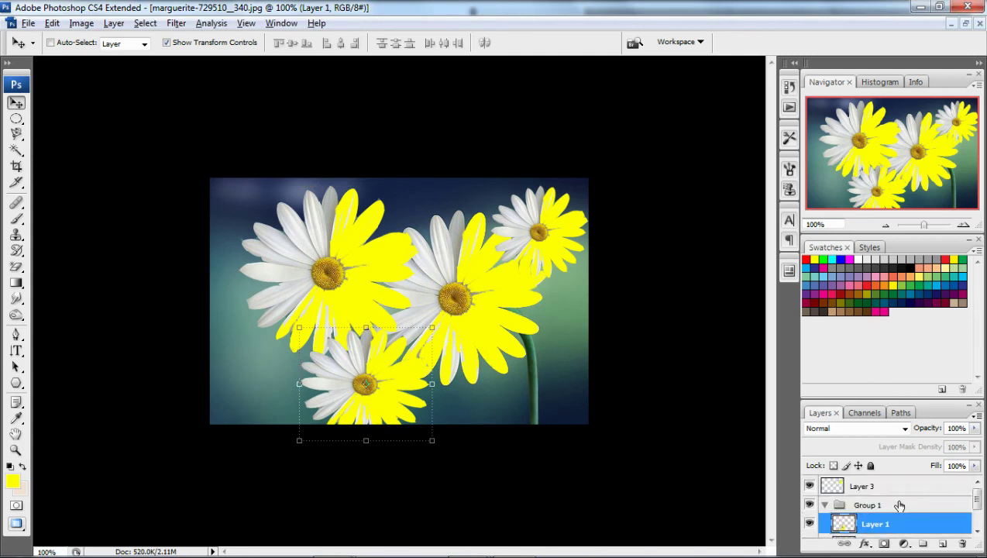
{"action": "left_click", "coordinate": [809, 504]}
{"action": "left_click", "coordinate": [809, 505]}
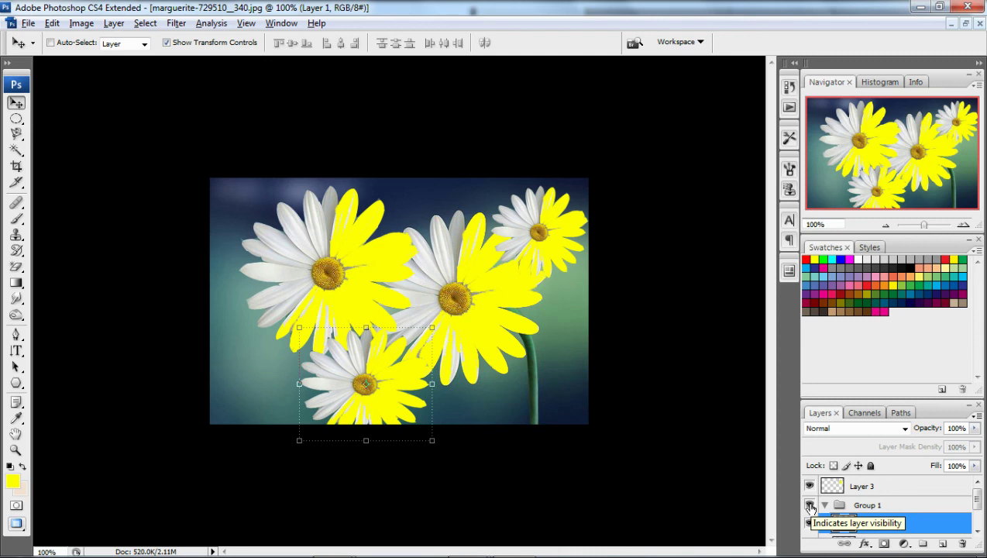
{"action": "left_click", "coordinate": [809, 505]}
{"action": "left_click", "coordinate": [810, 505]}
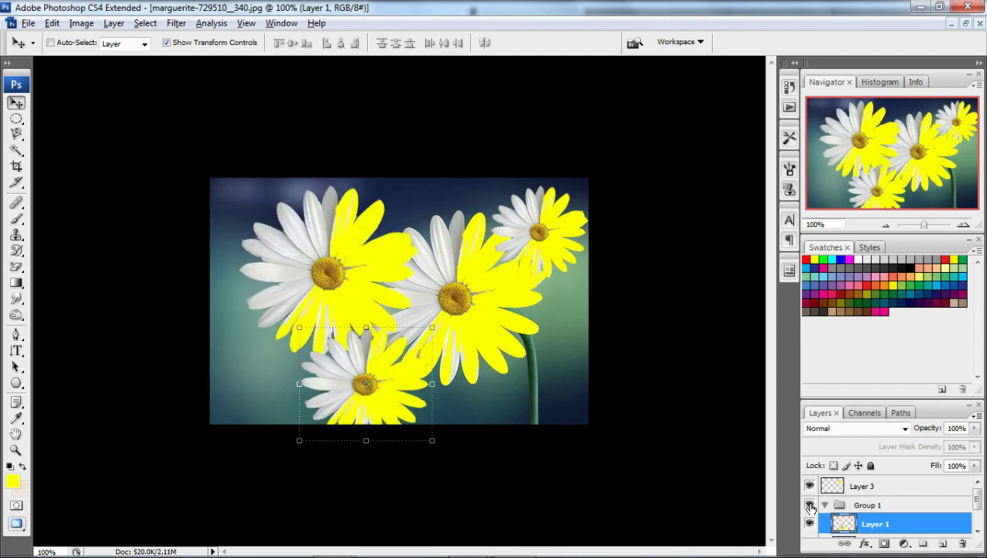